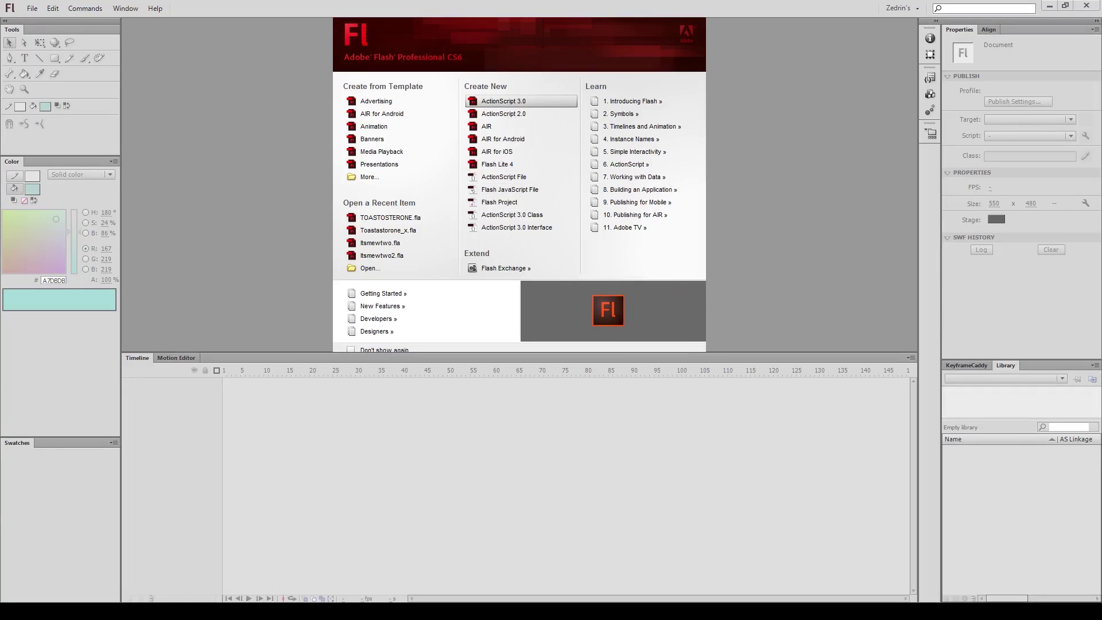
# - Create a new ActionScript 3.0 document and show the whole stage at 50% zoom
pyautogui.click(481, 105)
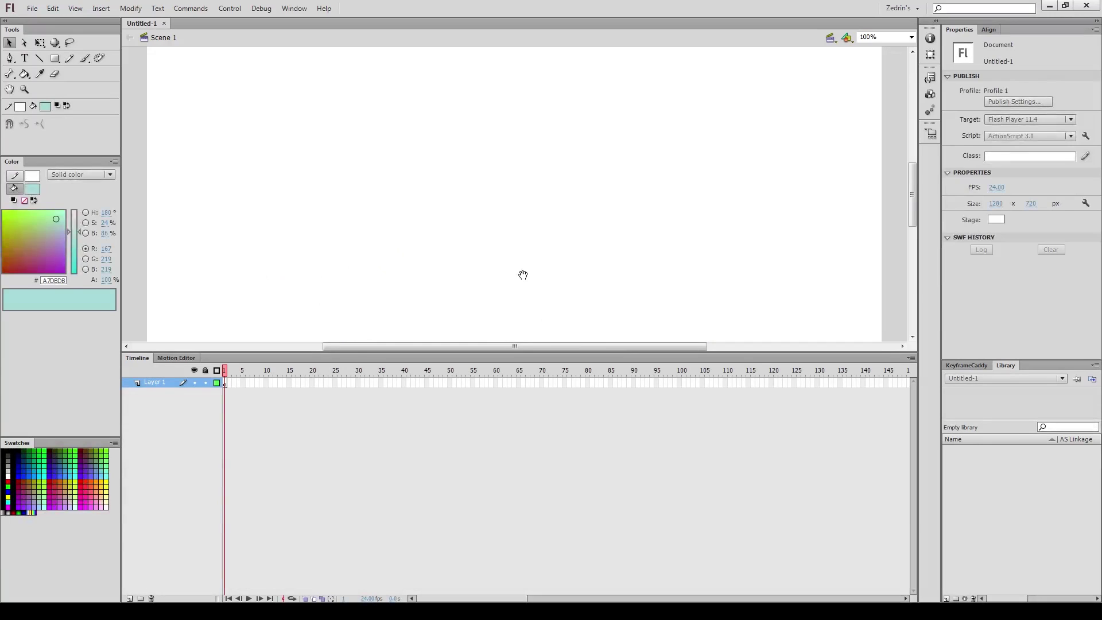
pyautogui.press('z')
pyautogui.keyDown('alt'); pyautogui.click(521, 256); pyautogui.keyUp('alt')
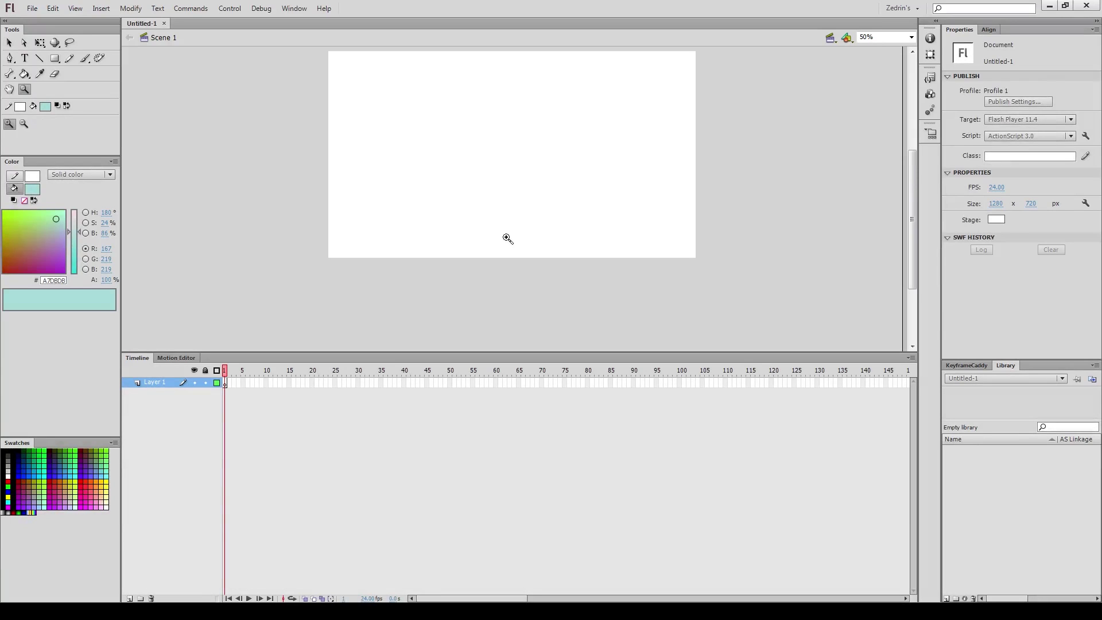
pyautogui.press('v')
pyautogui.scroll(1, 598, 280)
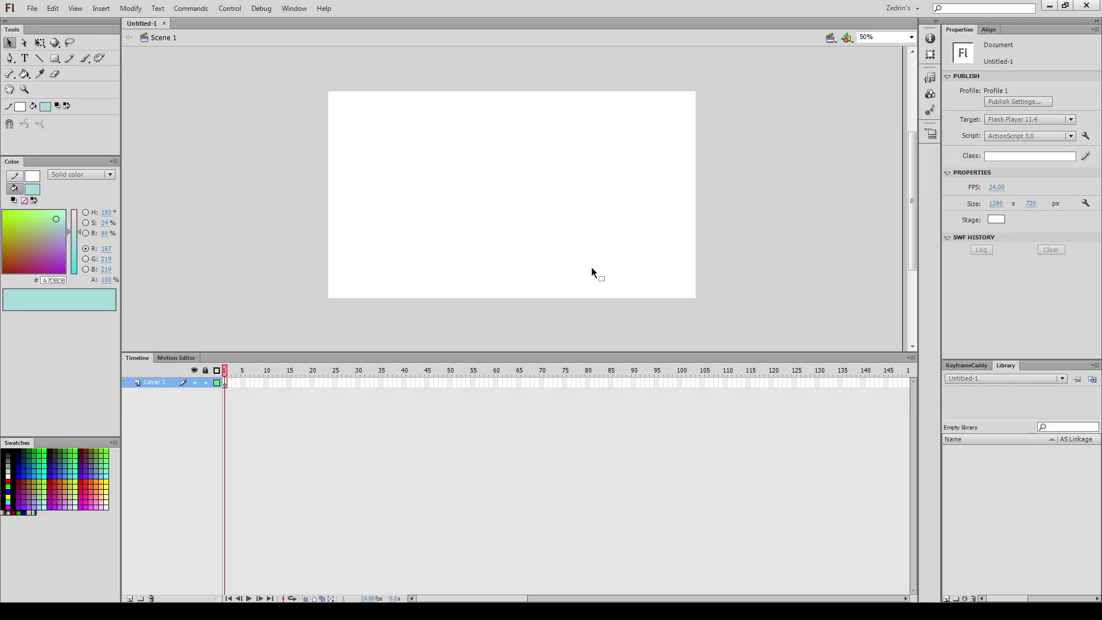
pyautogui.moveTo(490, 254); pyautogui.dragTo(496, 307)
pyautogui.press('z')
pyautogui.click(490, 261)
pyautogui.keyDown('alt'); pyautogui.click(522, 271); pyautogui.keyUp('alt')
pyautogui.scroll(3, 554, 228)
pyautogui.press('v')
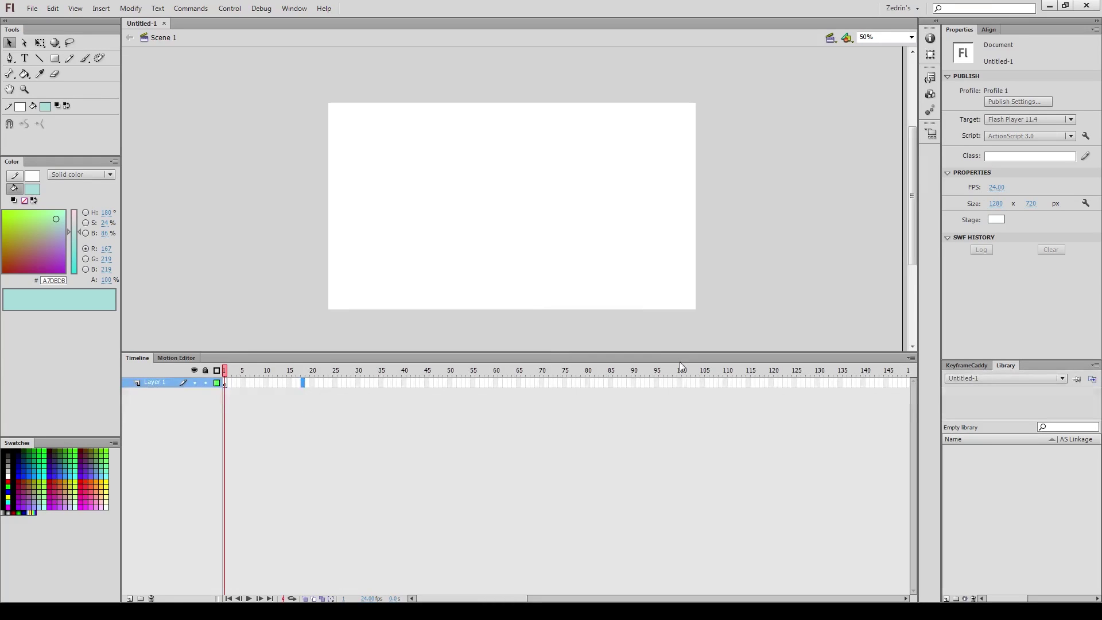
pyautogui.moveTo(238, 389); pyautogui.dragTo(570, 381)
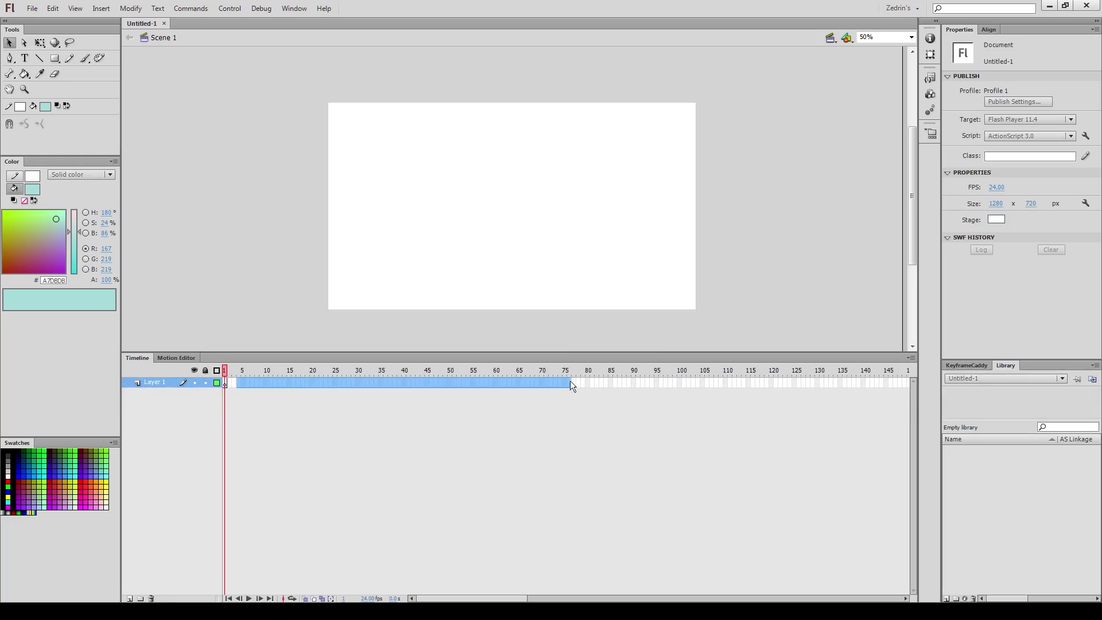
pyautogui.click(491, 394)
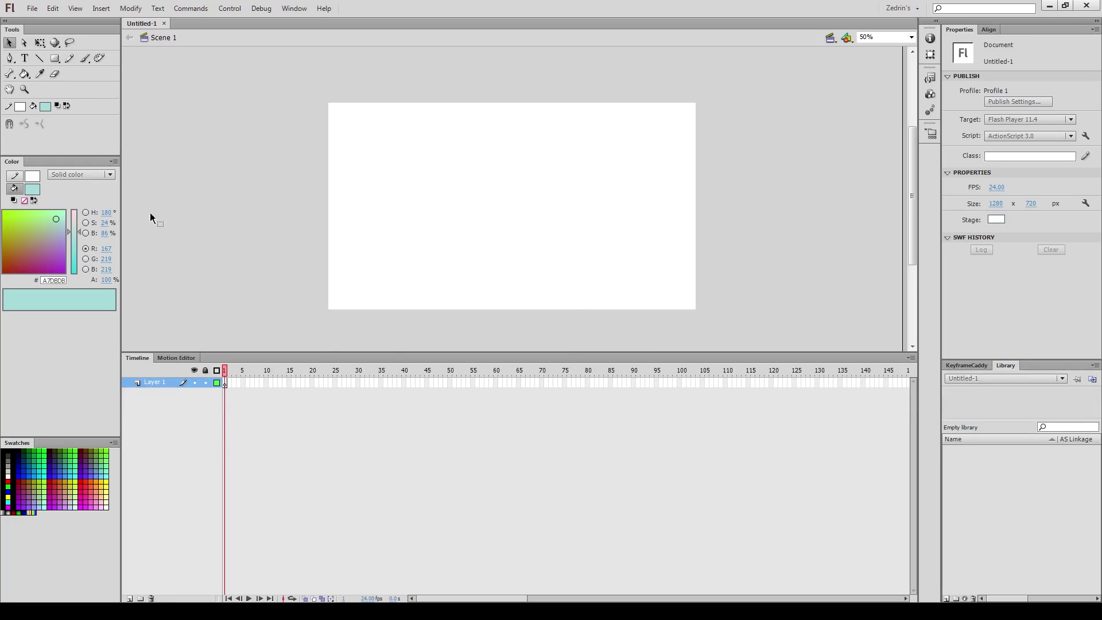
# - Paint a wavy test stroke across the stage on frame 1 with the Brush tool and delete it
pyautogui.press('b')
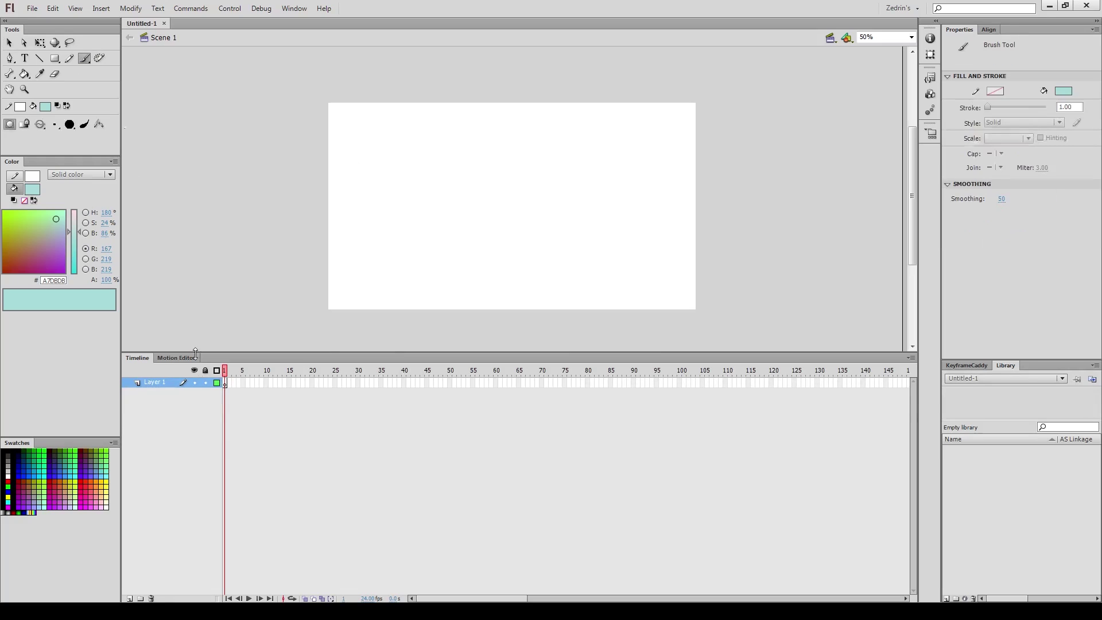
pyautogui.click(225, 383)
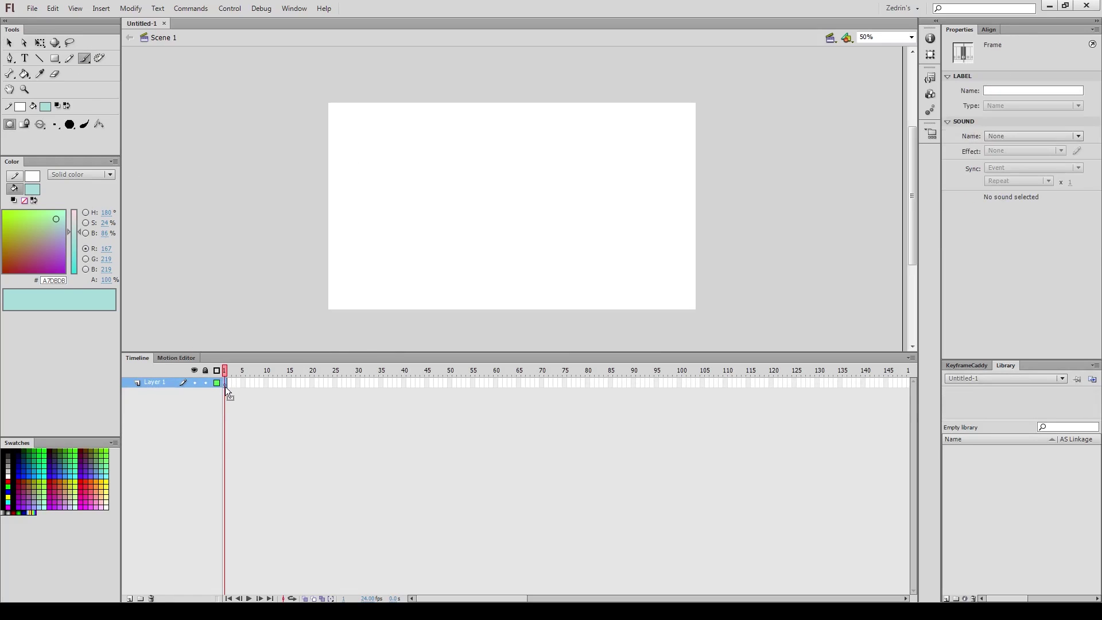
pyautogui.click(225, 385)
pyautogui.click(229, 400)
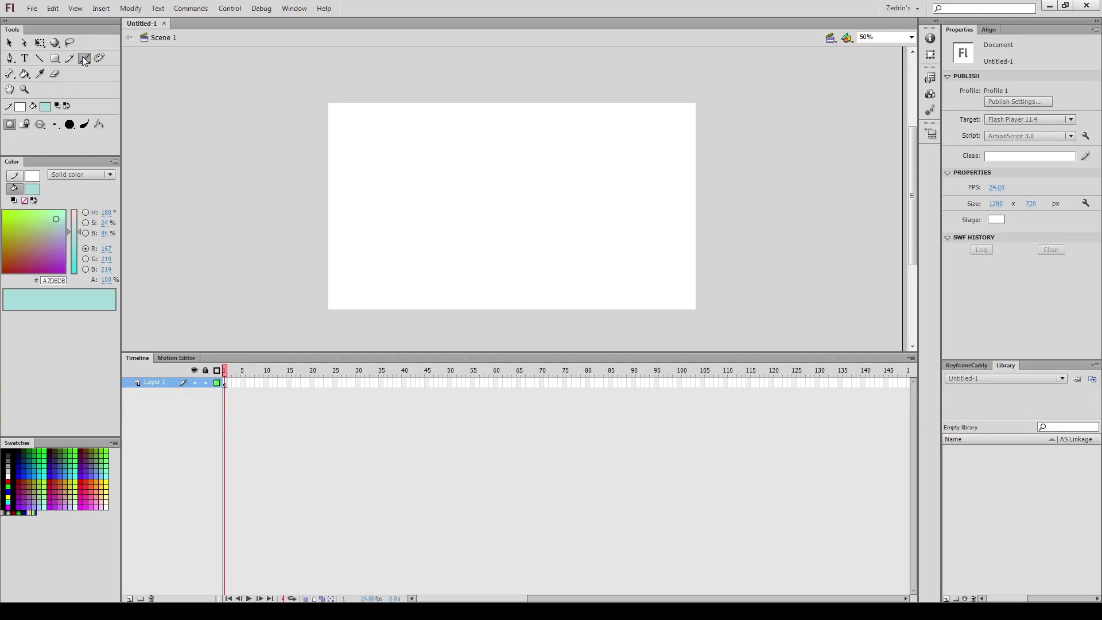
pyautogui.moveTo(397, 238)
pyautogui.mouseDown()
pyautogui.moveTo(500, 234)
pyautogui.moveTo(609, 257)
pyautogui.mouseUp()
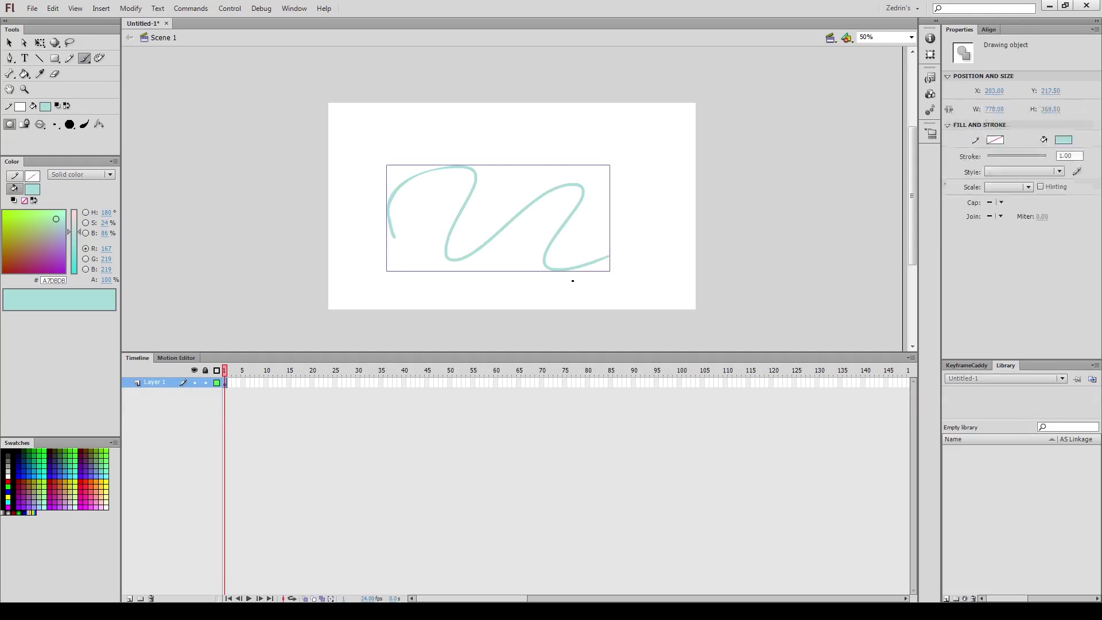
pyautogui.click(225, 386)
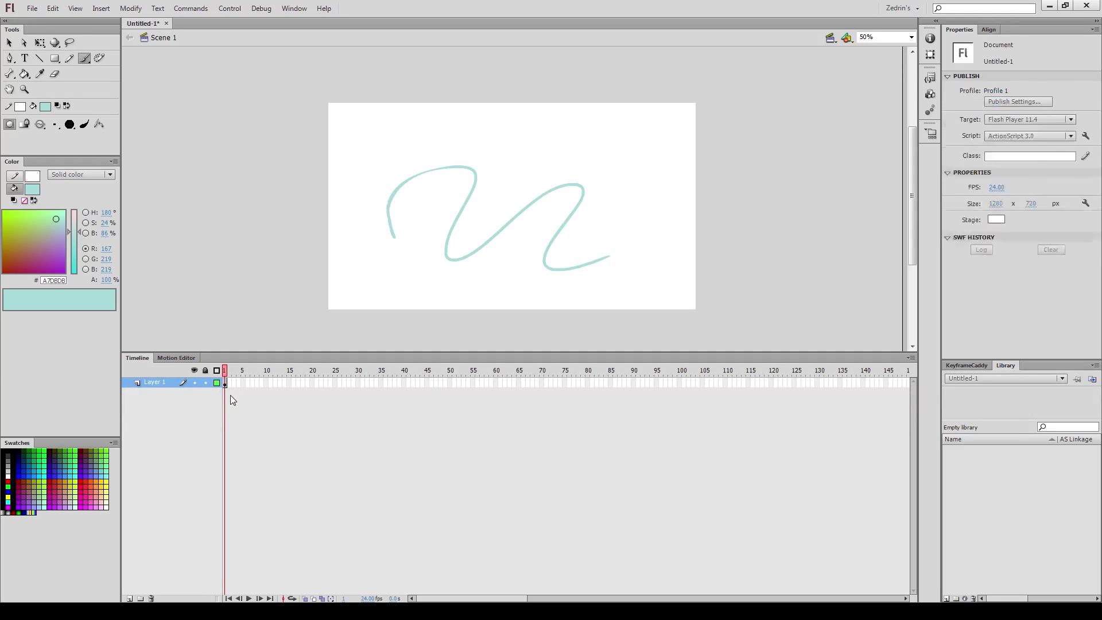
pyautogui.click(225, 389)
pyautogui.hotkey('ctrl', 'a')
pyautogui.press('Delete')
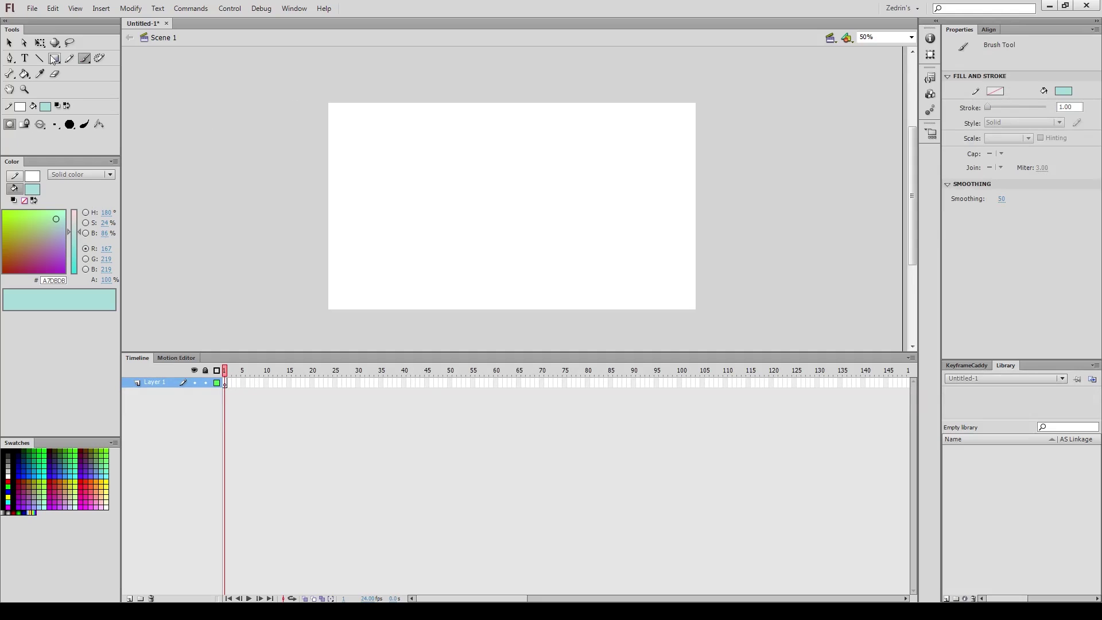
# - Turn off Object Drawing for the brush and handwrite "B - brush" and "F5 - extend keyframe" on the upper stage
pyautogui.click(9, 125)
pyautogui.moveTo(344, 121)
pyautogui.mouseDown()
pyautogui.moveTo(344, 146)
pyautogui.moveTo(356, 126)
pyautogui.moveTo(345, 149)
pyautogui.moveTo(450, 128)
pyautogui.moveTo(489, 149)
pyautogui.mouseUp()
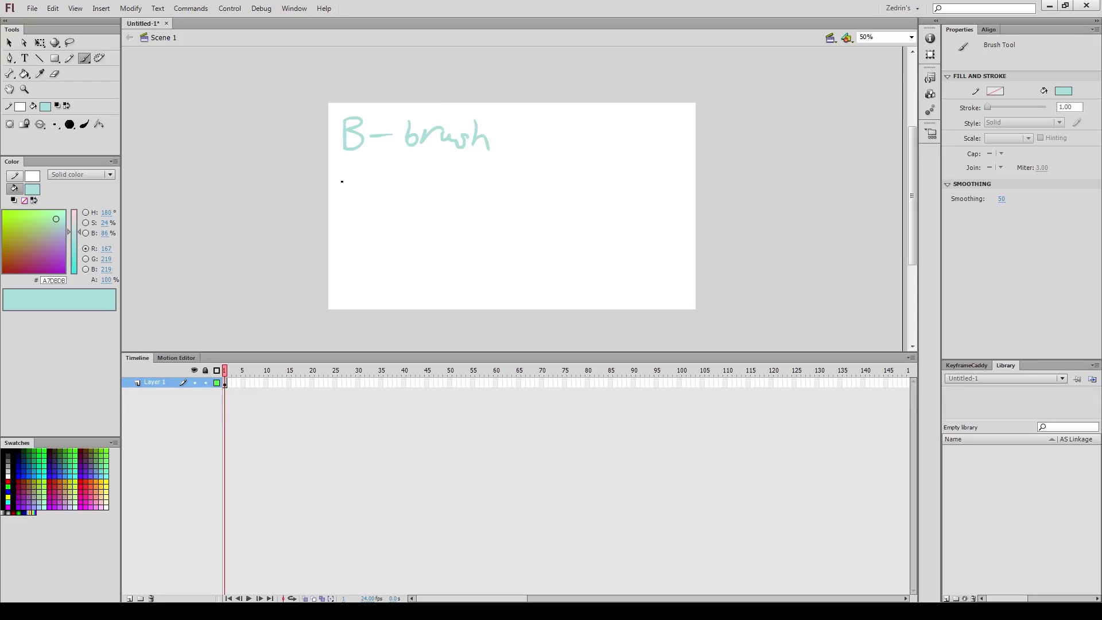
pyautogui.moveTo(340, 166)
pyautogui.mouseDown()
pyautogui.moveTo(371, 168)
pyautogui.moveTo(362, 189)
pyautogui.moveTo(603, 172)
pyautogui.moveTo(664, 192)
pyautogui.mouseUp()
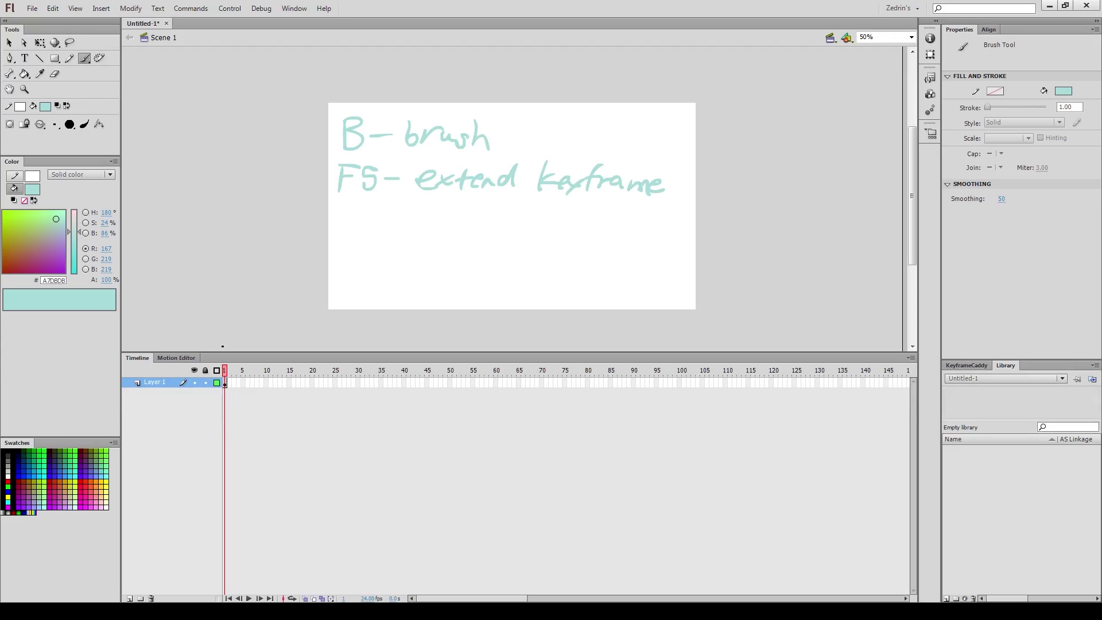
# - Extend the first keyframe on Layer 1 to frame 6
pyautogui.click(225, 384)
pyautogui.click(247, 384)
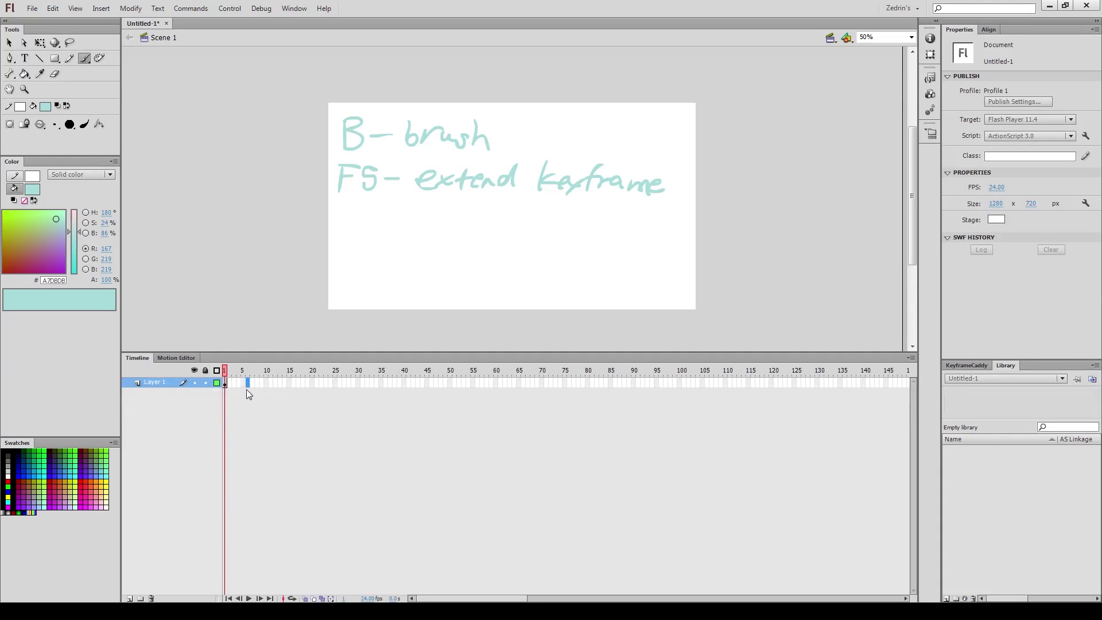
pyautogui.press('F5')
pyautogui.click(236, 383)
# - Insert a keyframe at frame 7 and handwrite "F6 - new keyframe" under the existing two lines
pyautogui.click(251, 384)
pyautogui.press('F6')
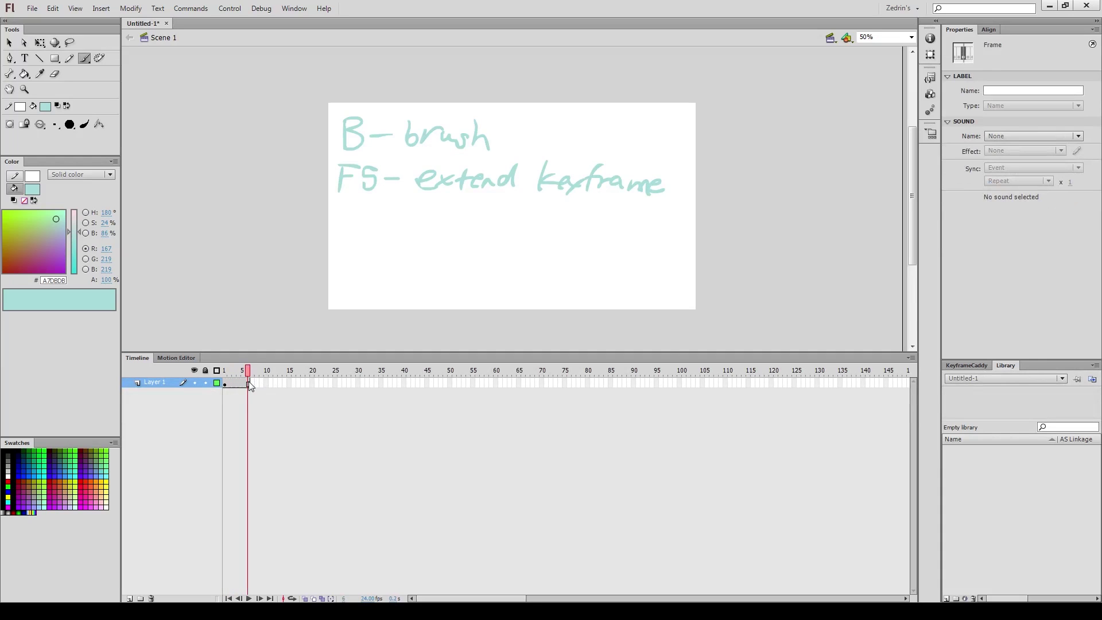
pyautogui.moveTo(343, 209)
pyautogui.mouseDown()
pyautogui.moveTo(339, 236)
pyautogui.moveTo(364, 208)
pyautogui.mouseUp()
pyautogui.moveTo(342, 224)
pyautogui.mouseDown()
pyautogui.moveTo(537, 221)
pyautogui.moveTo(624, 234)
pyautogui.mouseUp()
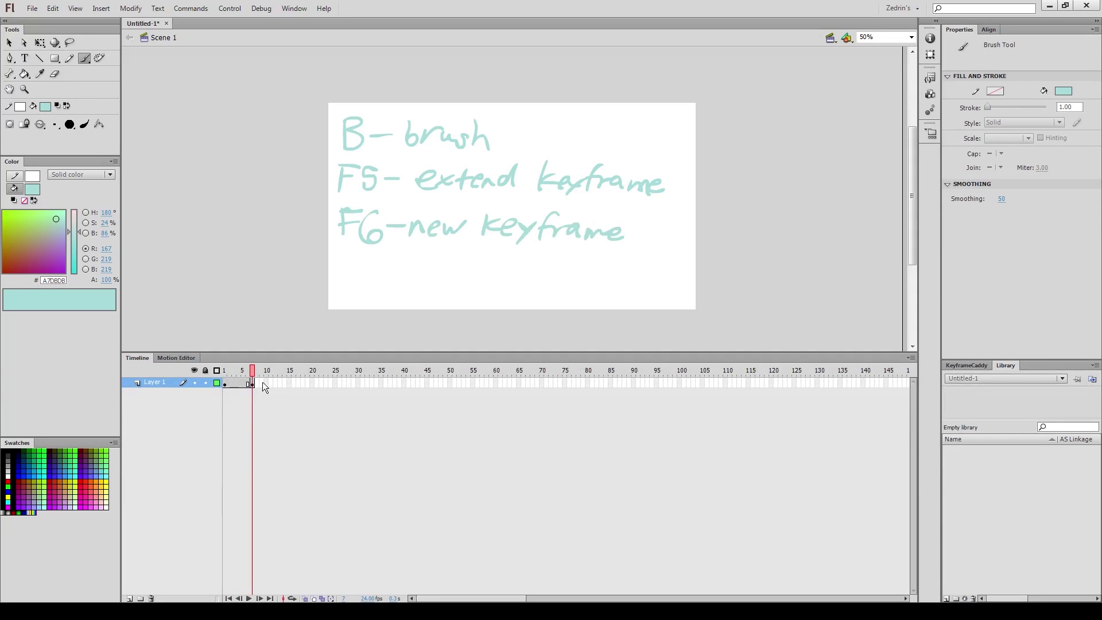
# - Extend the frame 7 keyframe to frame 12 and play the timeline from frame 1
pyautogui.press('F5')
pyautogui.press('F5')
pyautogui.press('F5')
pyautogui.press('F5')
pyautogui.press('F5')
pyautogui.moveTo(276, 370); pyautogui.dragTo(260, 372)
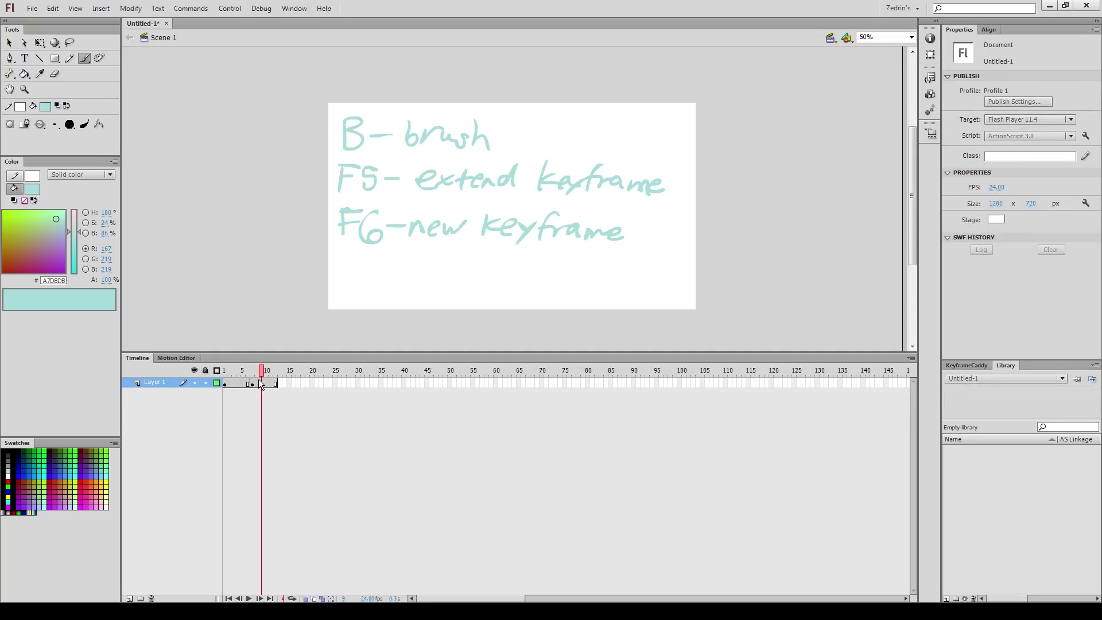
pyautogui.click(226, 372)
pyautogui.press('Return')
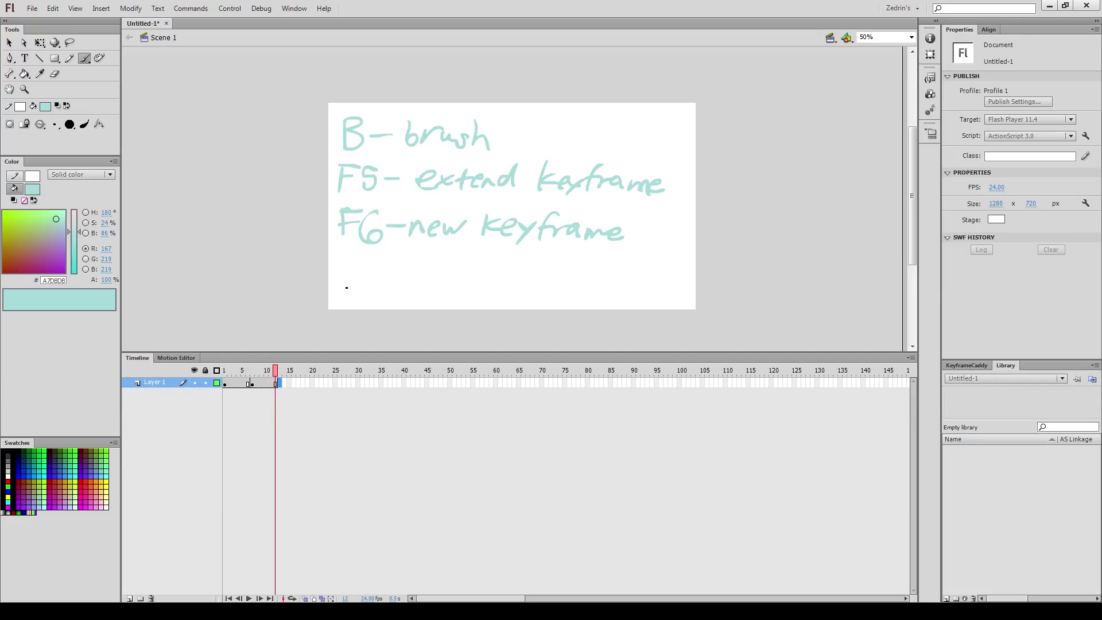
# - Insert a blank keyframe at frame 13 and handwrite "F7 - blank keyframe" on the lower part of the stage
pyautogui.press('F7')
pyautogui.moveTo(379, 244); pyautogui.dragTo(343, 278)
pyautogui.moveTo(345, 265)
pyautogui.mouseDown()
pyautogui.moveTo(382, 259)
pyautogui.moveTo(362, 284)
pyautogui.mouseUp()
pyautogui.moveTo(389, 263); pyautogui.dragTo(632, 266)
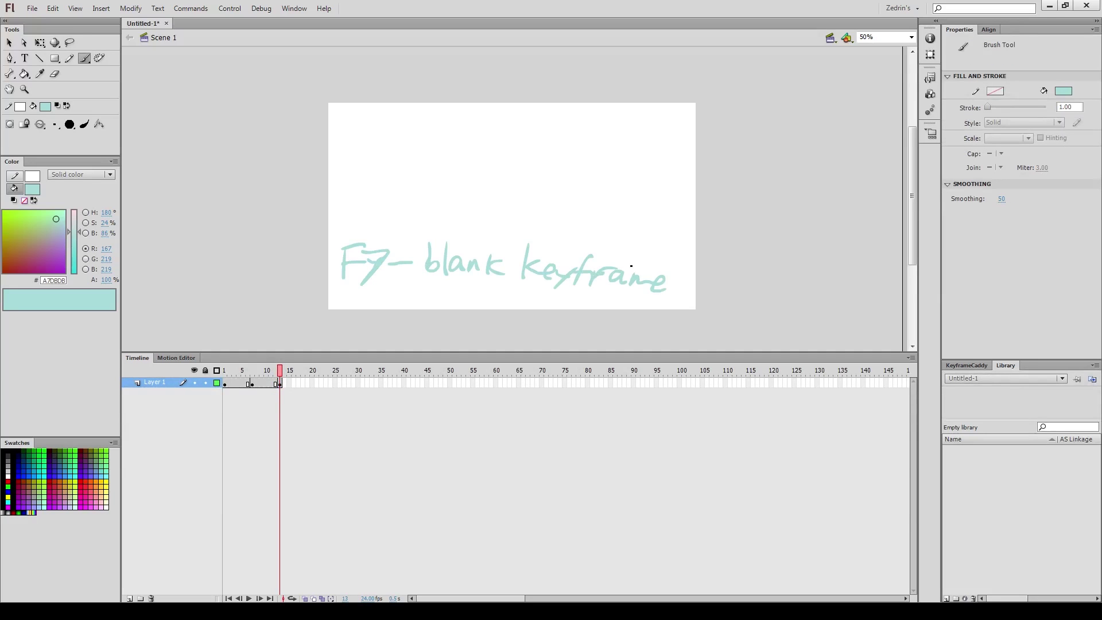
# - Extend the "F7 - blank keyframe" drawing to frame 18
pyautogui.press('F5')
pyautogui.press('F5')
pyautogui.press('F5')
pyautogui.press('F5')
pyautogui.press('F5')
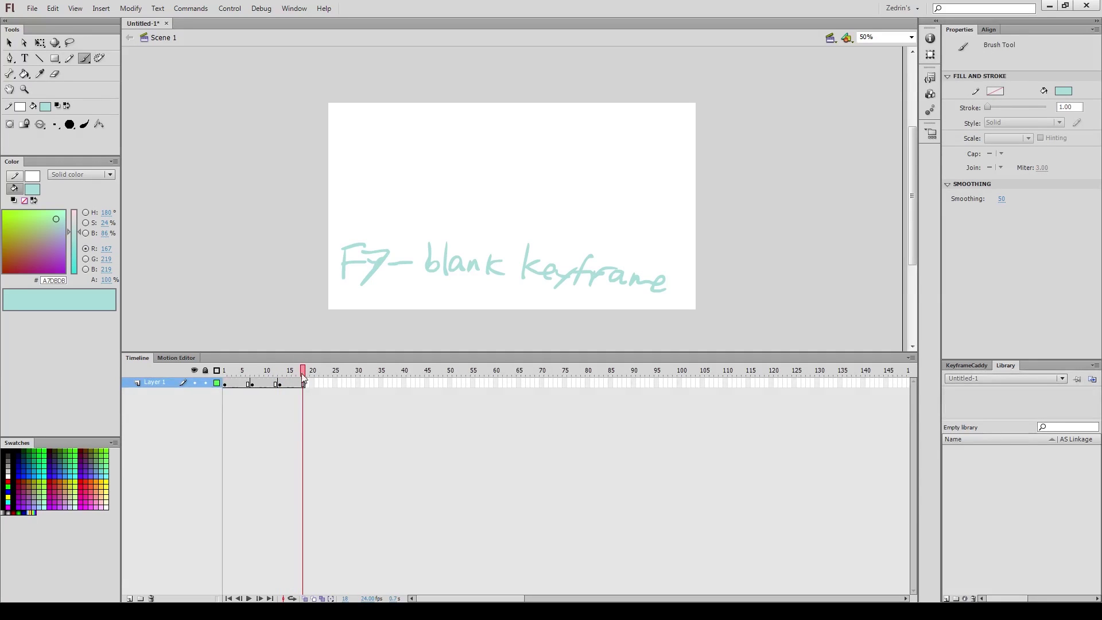
# - Insert a blank keyframe at frame 18 and paint a round spiral about 452 by 380 px near the middle of the stage
pyautogui.moveTo(303, 380)
pyautogui.mouseDown()
pyautogui.moveTo(242, 395)
pyautogui.moveTo(290, 404)
pyautogui.moveTo(303, 386)
pyautogui.mouseUp()
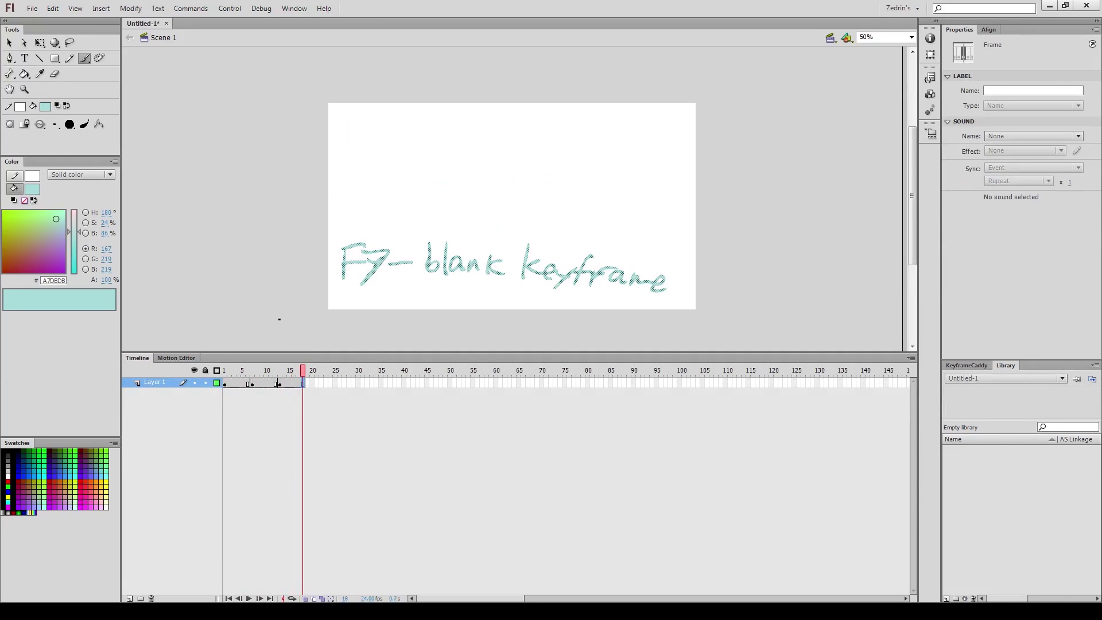
pyautogui.press('F7')
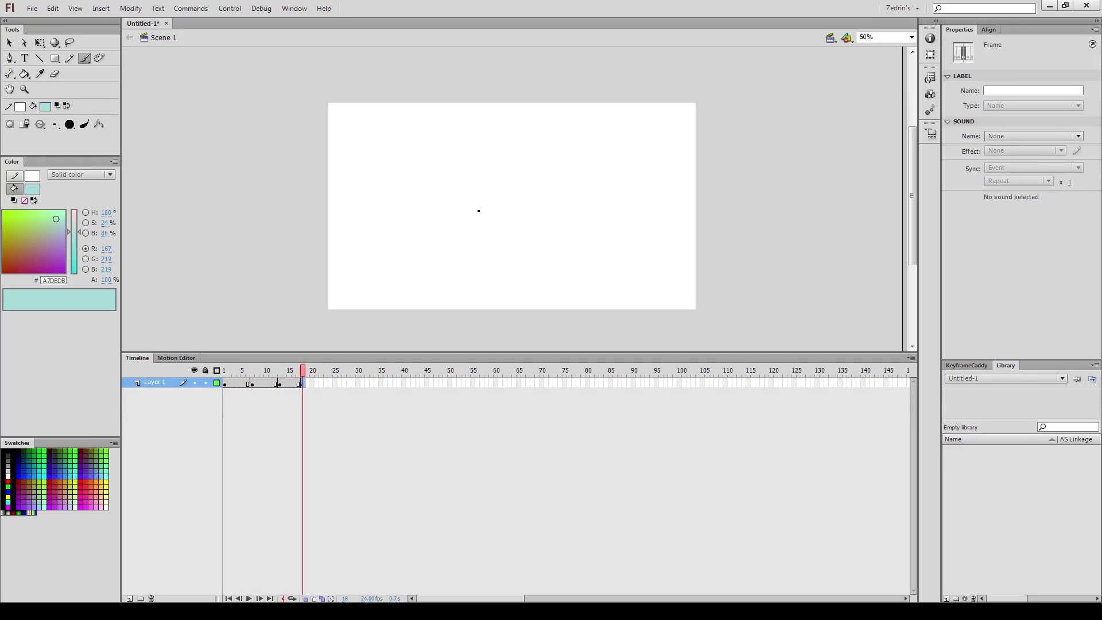
pyautogui.moveTo(480, 226)
pyautogui.mouseDown()
pyautogui.moveTo(500, 202)
pyautogui.moveTo(498, 249)
pyautogui.moveTo(423, 223)
pyautogui.moveTo(522, 177)
pyautogui.moveTo(499, 270)
pyautogui.moveTo(416, 220)
pyautogui.moveTo(486, 167)
pyautogui.moveTo(526, 214)
pyautogui.mouseUp()
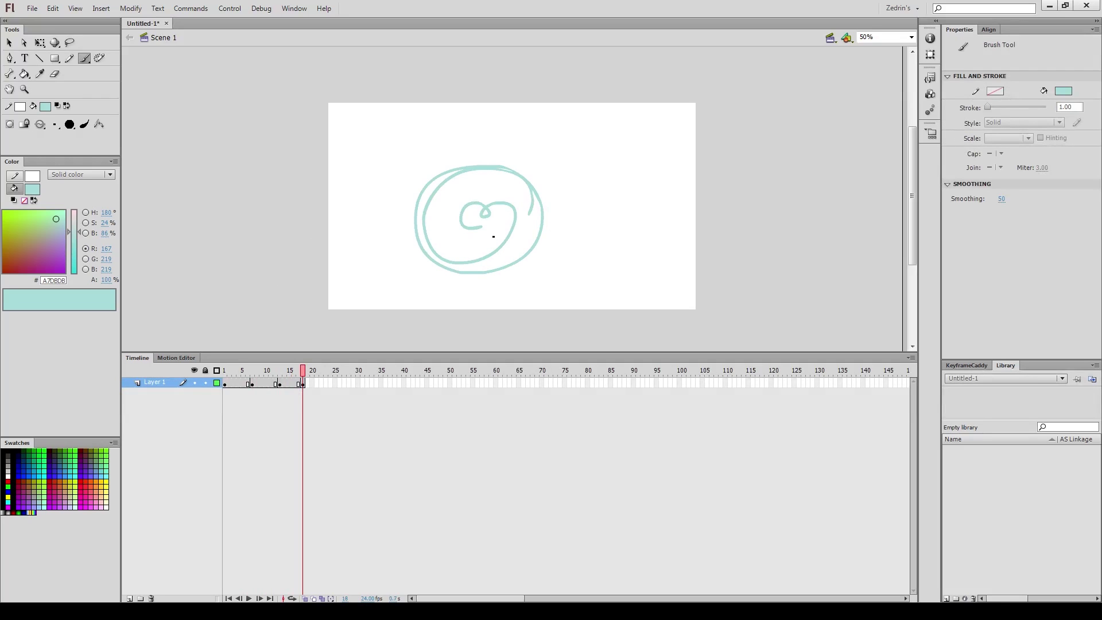
# - Try adjusting the raw spiral shape with the Free Transform and Selection tools, and undo the change
pyautogui.press('v')
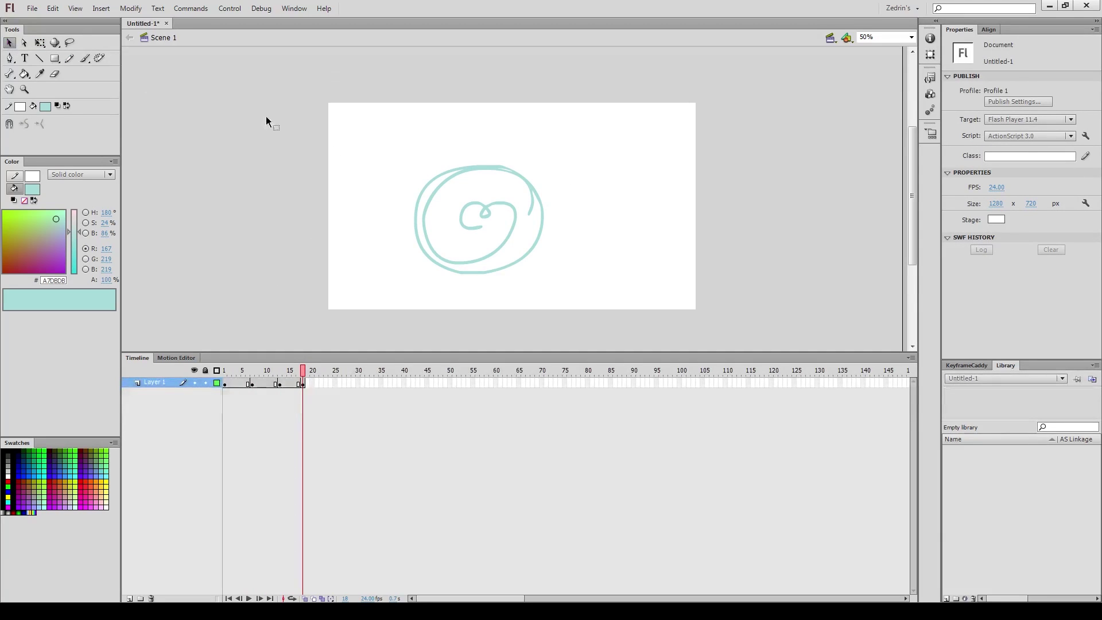
pyautogui.press('q')
pyautogui.moveTo(354, 131); pyautogui.dragTo(581, 301)
pyautogui.moveTo(413, 164); pyautogui.dragTo(376, 169)
pyautogui.press('v')
pyautogui.click(423, 143)
pyautogui.click(474, 179)
pyautogui.moveTo(475, 169)
pyautogui.mouseDown()
pyautogui.moveTo(465, 134)
pyautogui.moveTo(470, 189)
pyautogui.mouseUp()
pyautogui.hotkey('ctrl', 'z')
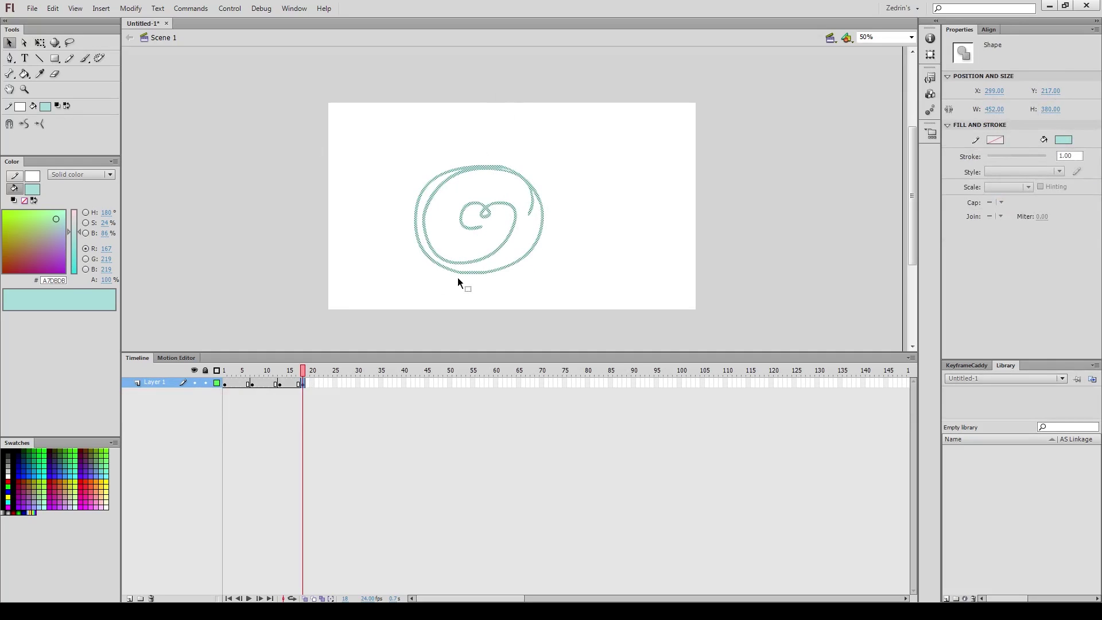
pyautogui.click(411, 309)
# - Handwrite "F8 - new symbol" above the spiral with the Brush tool
pyautogui.press('b')
pyautogui.moveTo(346, 114)
pyautogui.mouseDown()
pyautogui.moveTo(349, 137)
pyautogui.moveTo(366, 113)
pyautogui.mouseUp()
pyautogui.moveTo(348, 124)
pyautogui.mouseDown()
pyautogui.moveTo(377, 115)
pyautogui.moveTo(495, 120)
pyautogui.moveTo(520, 143)
pyautogui.moveTo(597, 129)
pyautogui.mouseUp()
pyautogui.moveTo(607, 111); pyautogui.dragTo(605, 138)
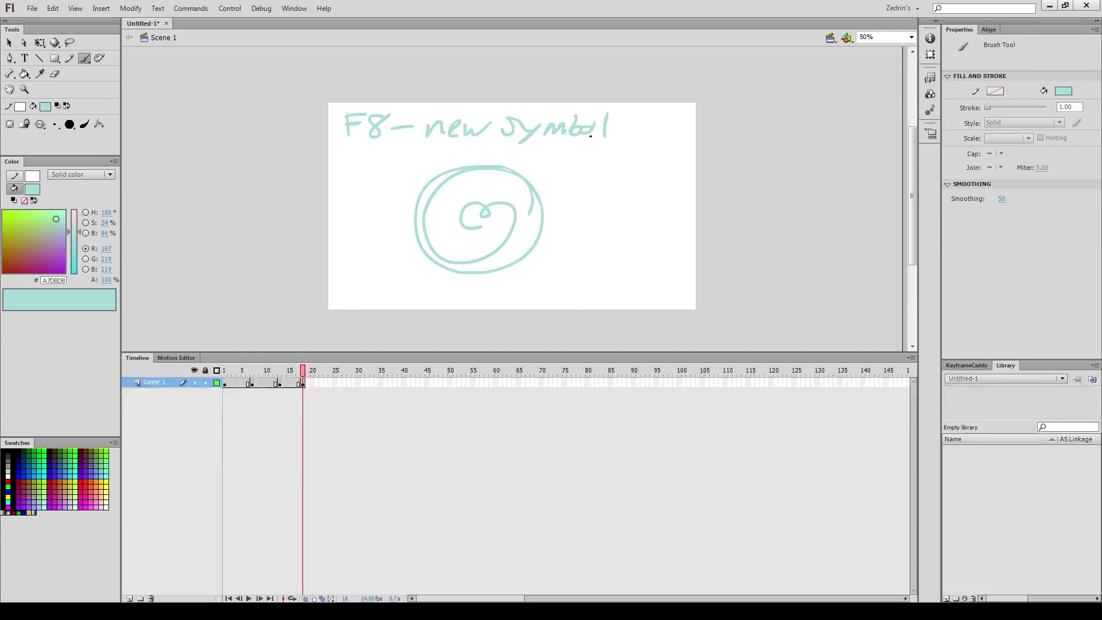
# - Convert the spiral to a Graphic symbol named Everything and move it slightly right to about X 573, Y 413
pyautogui.press('v')
pyautogui.click(500, 262)
pyautogui.press('F8')
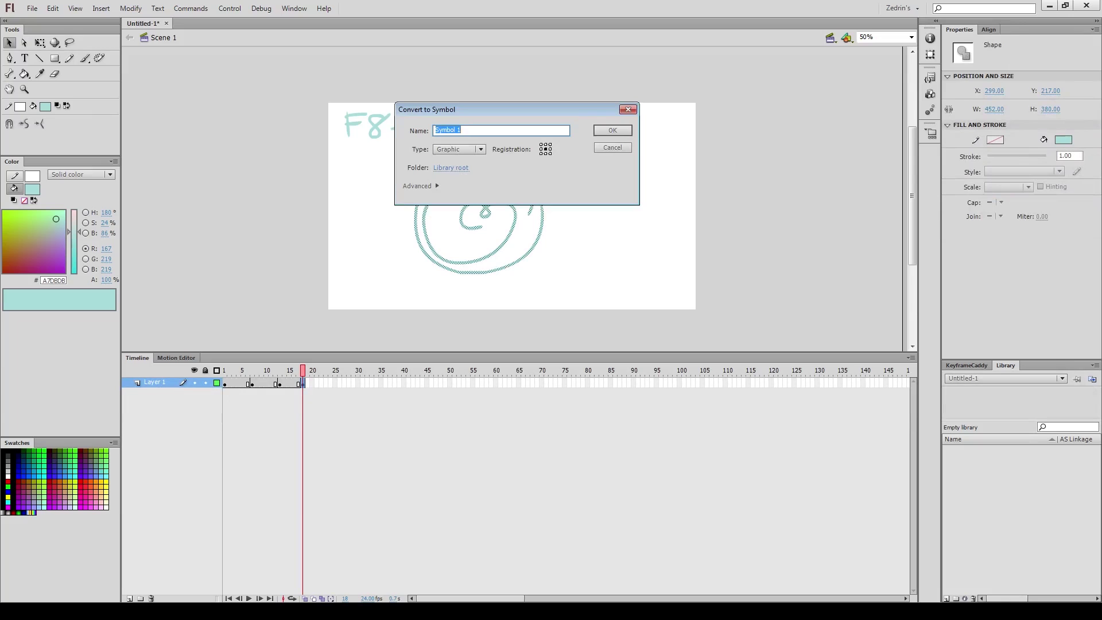
pyautogui.write('Everything')
pyautogui.press('Return')
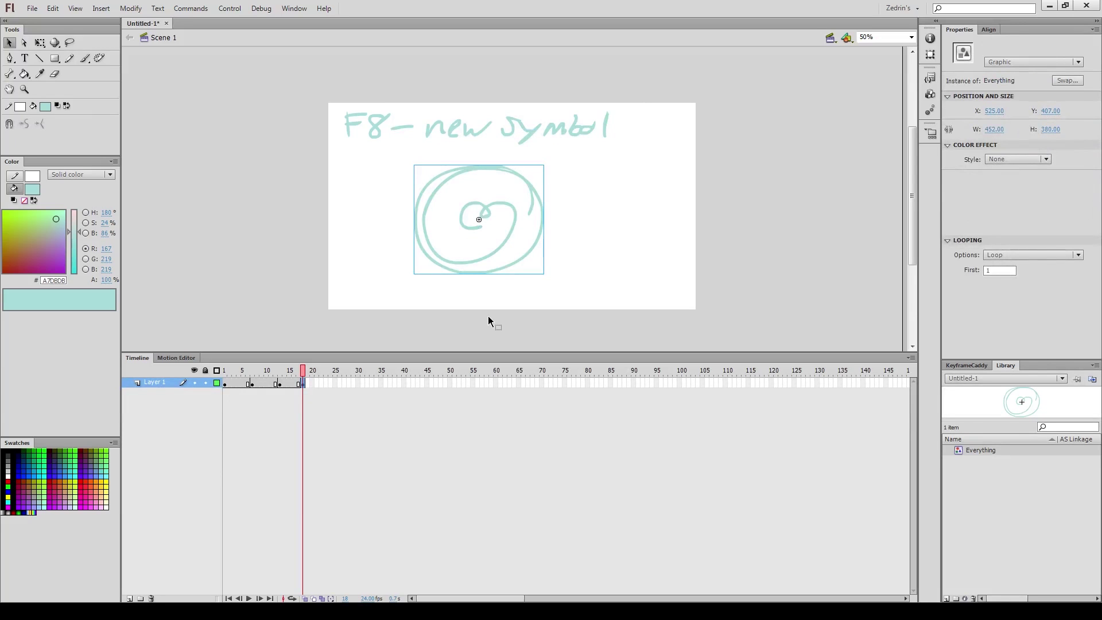
pyautogui.moveTo(513, 267); pyautogui.dragTo(560, 260)
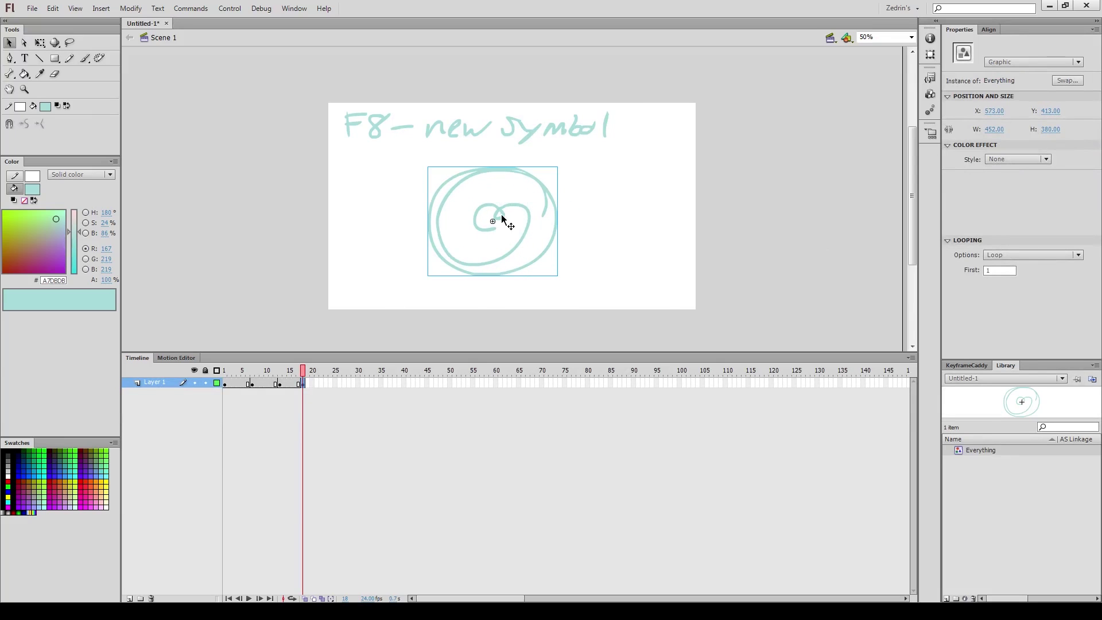
pyautogui.click(233, 384)
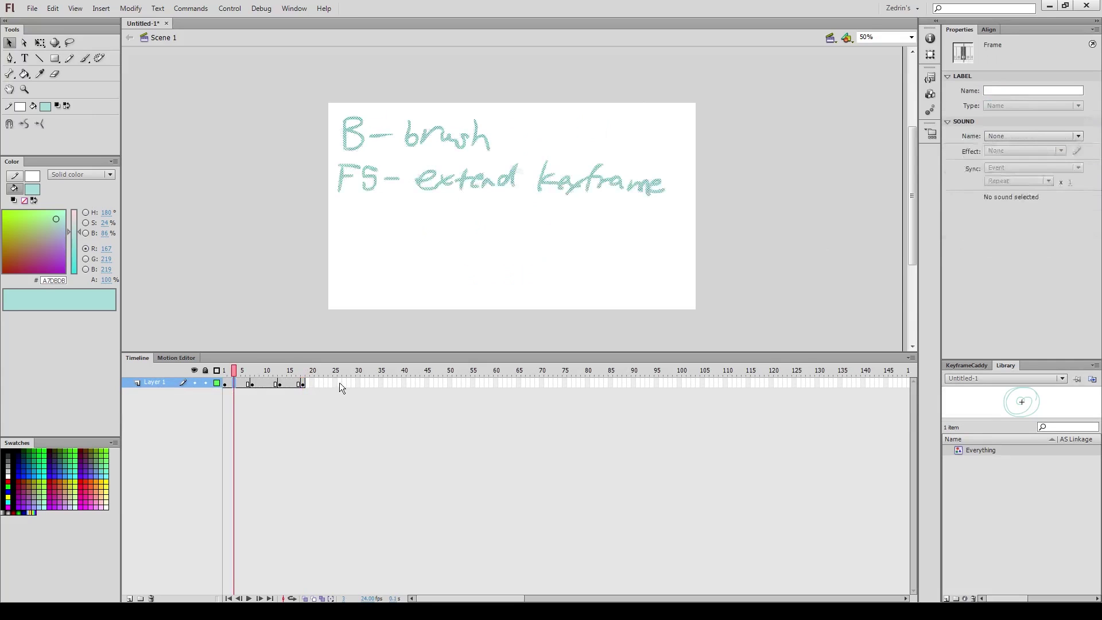
pyautogui.click(344, 384)
pyautogui.click(591, 383)
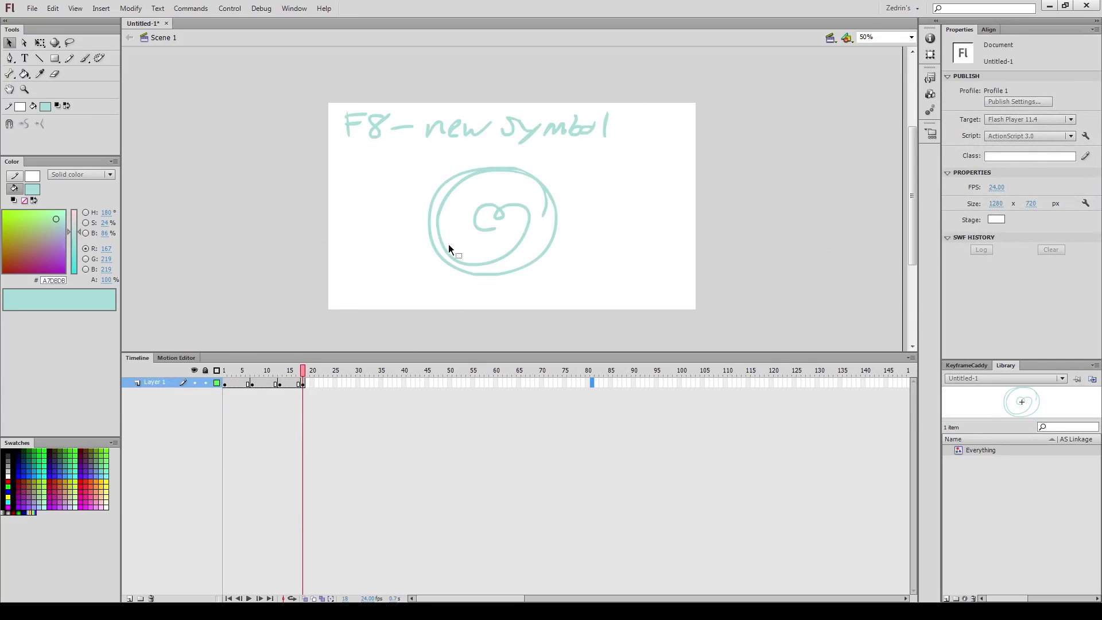
# - Open the Everything symbol on frame 18 for editing and extend its internal timeline to frame 7
pyautogui.click(303, 383)
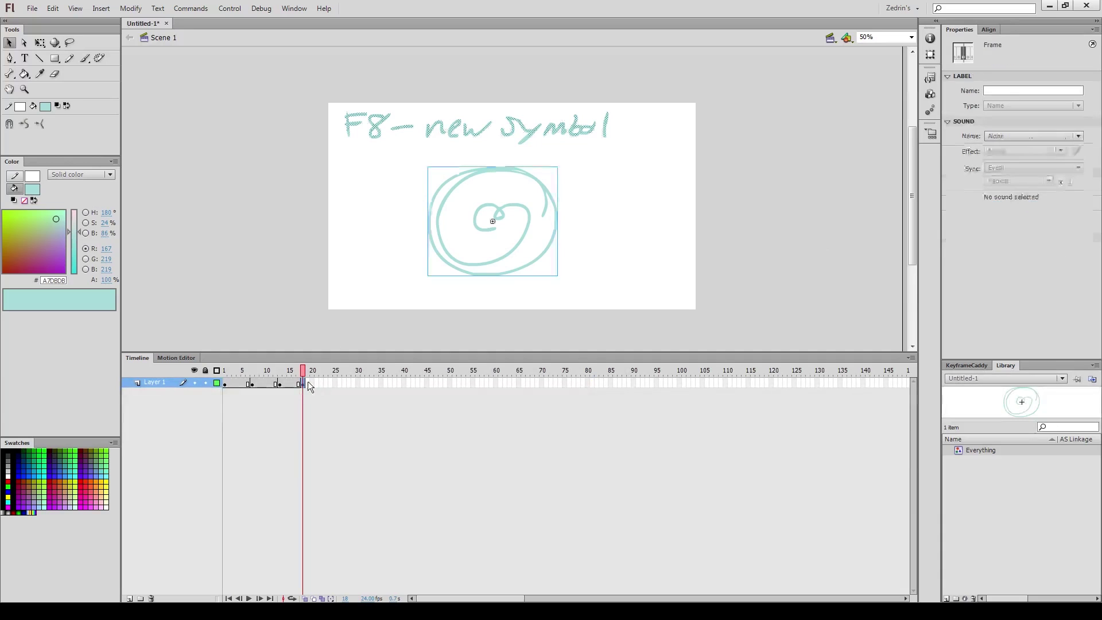
pyautogui.click(535, 264)
pyautogui.doubleClick(538, 269)
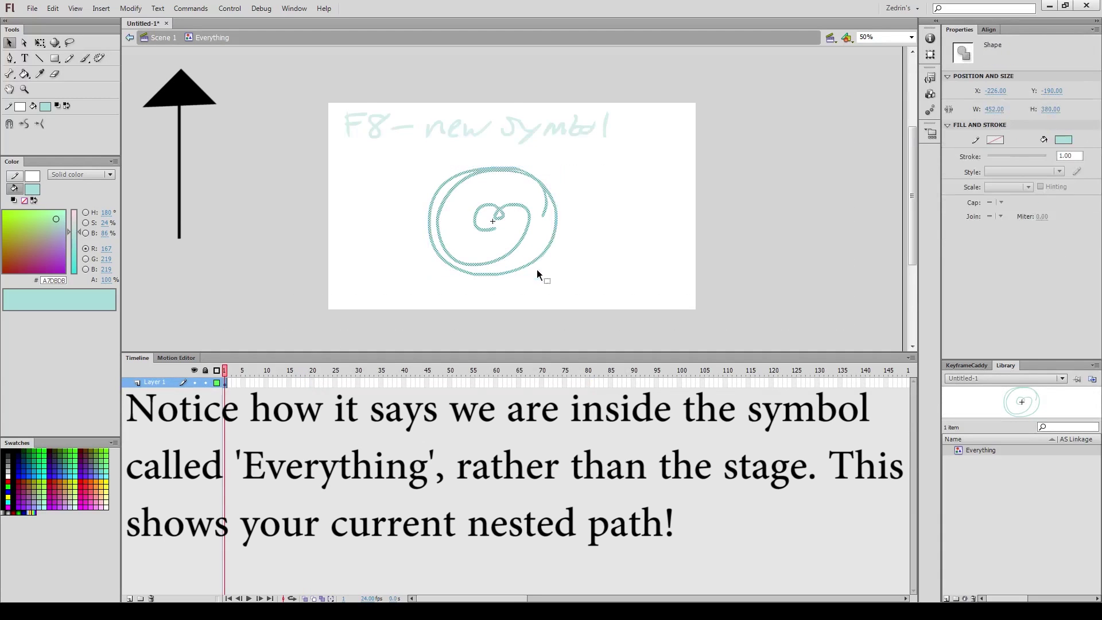
pyautogui.click(252, 383)
pyautogui.press('F5')
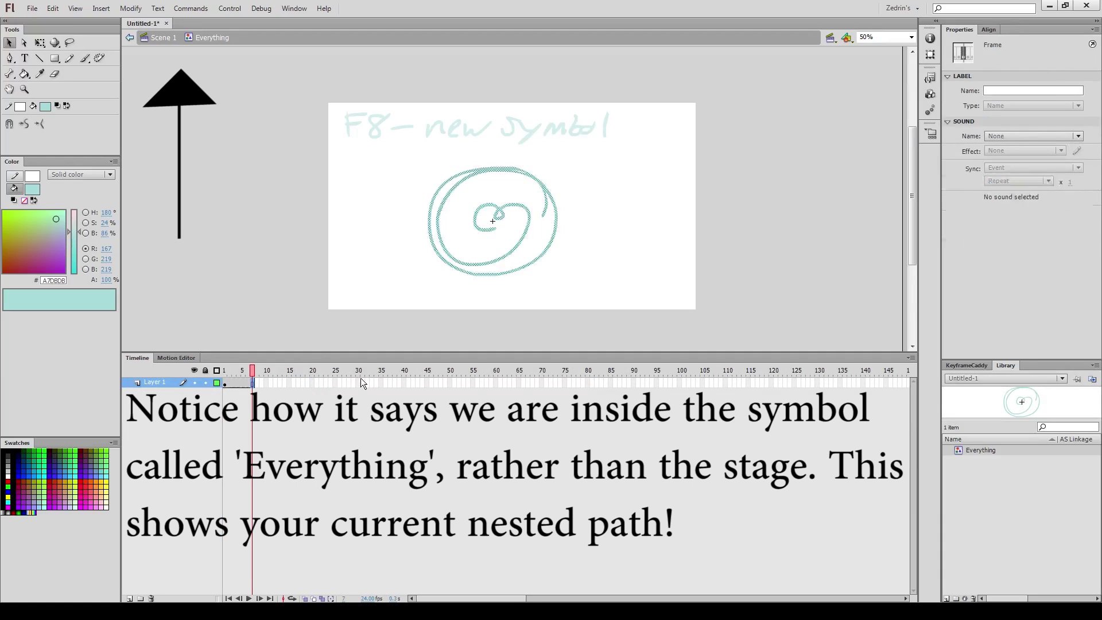
# - Clear frame 7 inside the Everything symbol and brush a spotted egg shape about 227 px wide and 227 px high there
pyautogui.press('Delete')
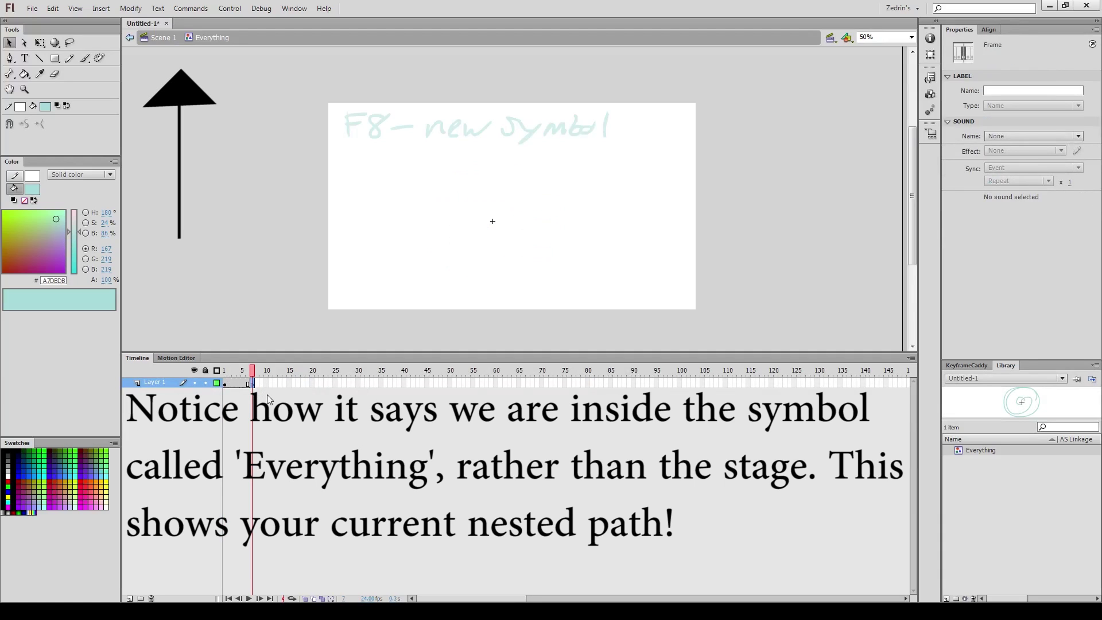
pyautogui.press('b')
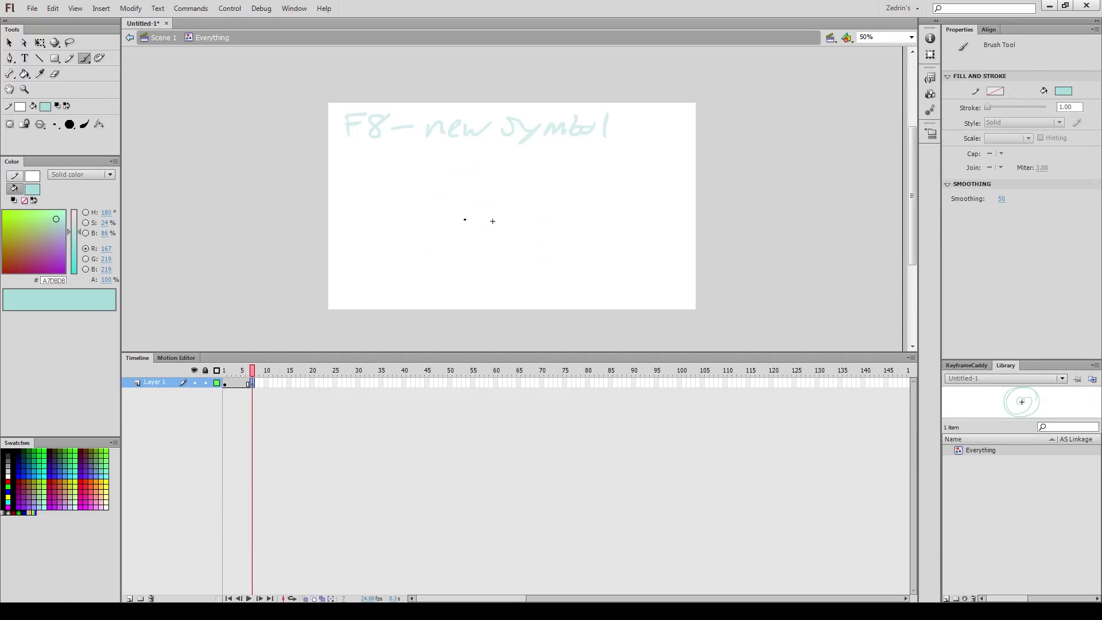
pyautogui.moveTo(500, 185)
pyautogui.mouseDown()
pyautogui.moveTo(494, 247)
pyautogui.moveTo(511, 184)
pyautogui.moveTo(468, 229)
pyautogui.moveTo(503, 190)
pyautogui.moveTo(523, 208)
pyautogui.moveTo(489, 225)
pyautogui.moveTo(497, 214)
pyautogui.mouseUp()
pyautogui.moveTo(522, 230); pyautogui.dragTo(505, 247)
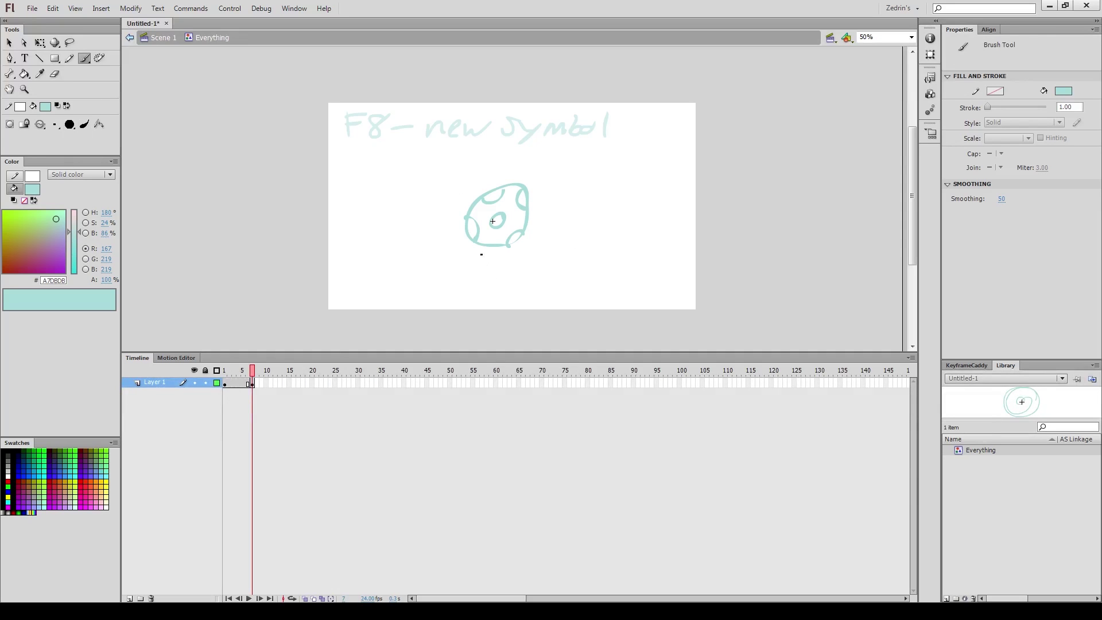
pyautogui.moveTo(481, 254); pyautogui.dragTo(647, 297)
pyautogui.hotkey('ctrl', 'z')
# - Select the egg's outline with the Selection tool and apply Optimize Curves to it
pyautogui.press('v')
pyautogui.click(499, 246)
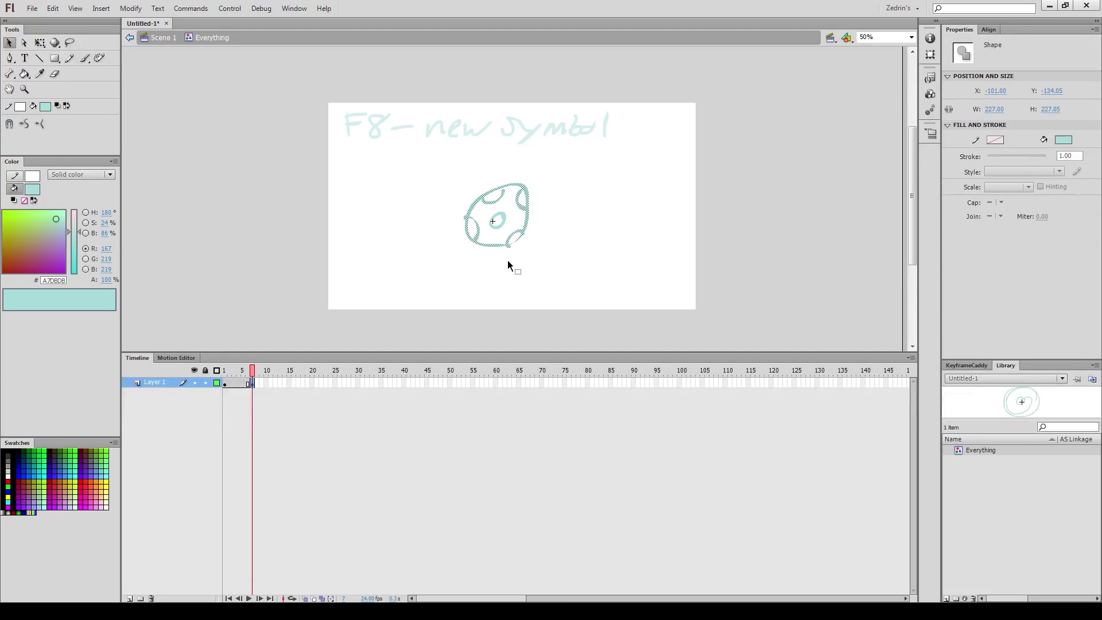
pyautogui.hotkey('ctrl', 'alt', 'shift', 'c')
pyautogui.click(785, 346)
pyautogui.click(566, 145)
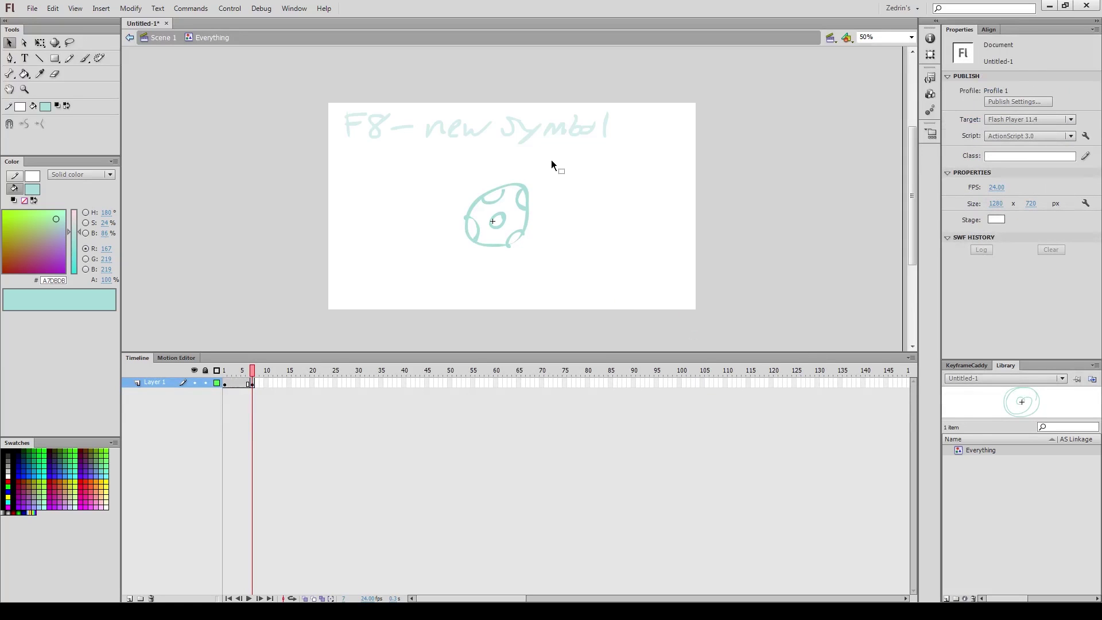
# - Examine the anchor points of the egg's outline up close with the Subselection and Zoom tools
pyautogui.press('a')
pyautogui.click(509, 232)
pyautogui.click(508, 230)
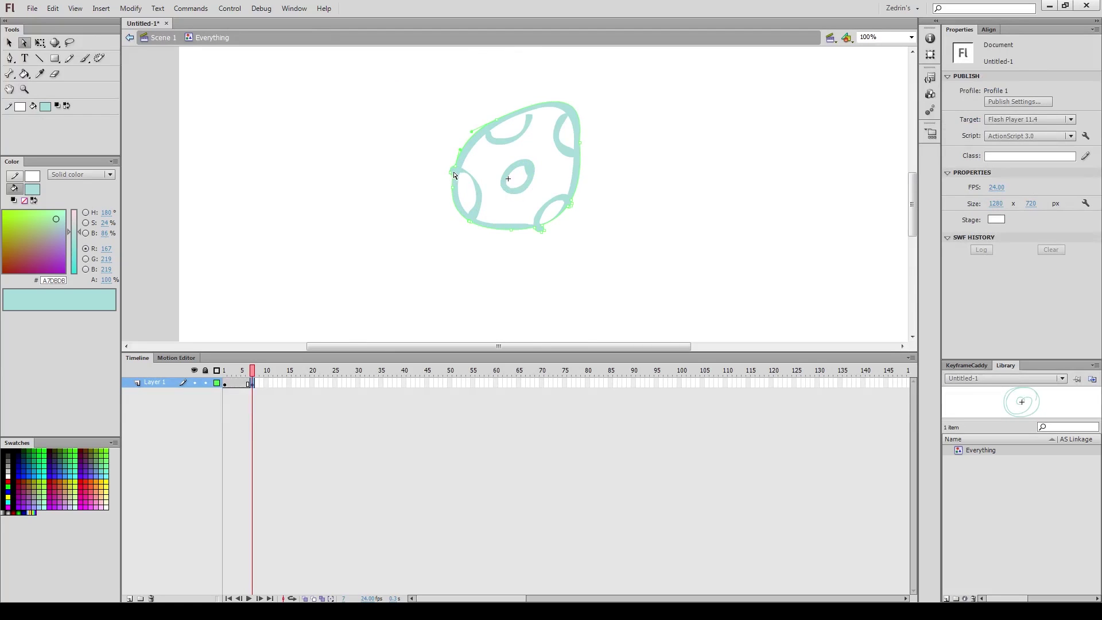
pyautogui.press('z')
pyautogui.keyDown('alt'); pyautogui.click(468, 214); pyautogui.keyUp('alt')
pyautogui.click(488, 198)
pyautogui.keyDown('alt'); pyautogui.click(494, 223); pyautogui.keyUp('alt')
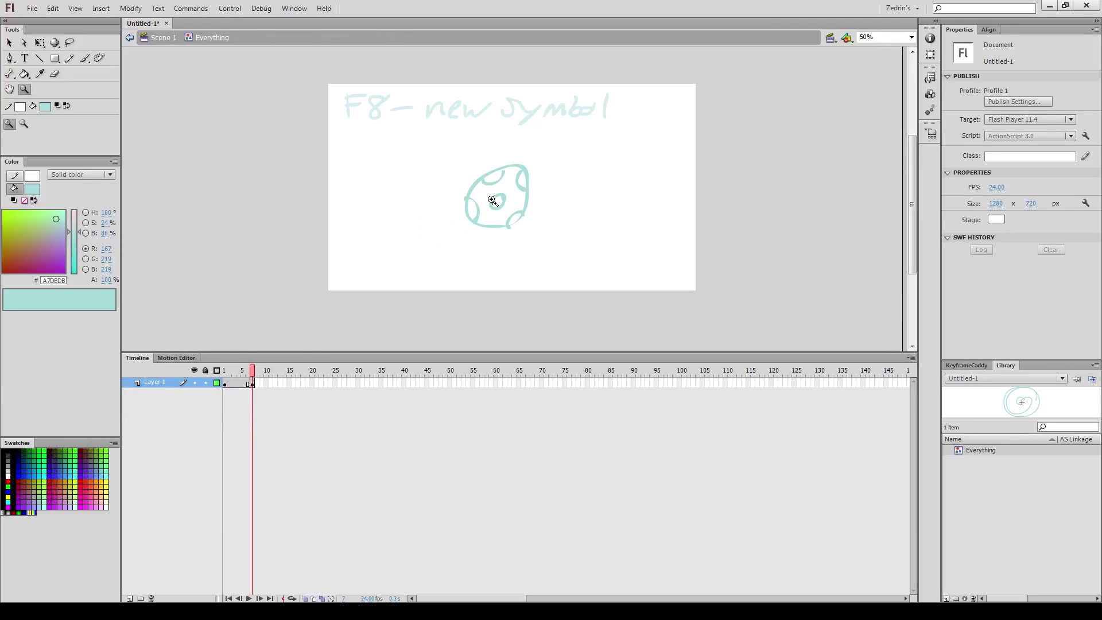
pyautogui.click(492, 201)
# - Extend the Everything symbol's internal timeline to frame 14 and return to Scene 1
pyautogui.click(284, 383)
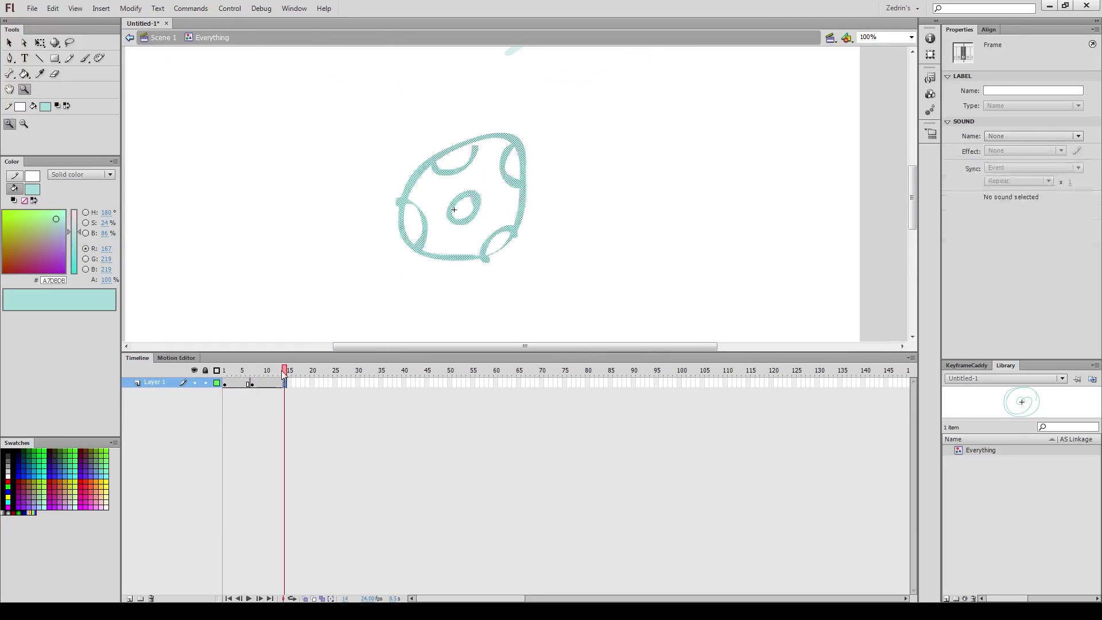
pyautogui.moveTo(282, 371)
pyautogui.mouseDown()
pyautogui.moveTo(225, 371)
pyautogui.moveTo(284, 372)
pyautogui.moveTo(224, 371)
pyautogui.moveTo(261, 372)
pyautogui.mouseUp()
pyautogui.keyDown('alt'); pyautogui.click(497, 207); pyautogui.keyUp('alt')
pyautogui.press('v')
pyautogui.doubleClick(417, 319)
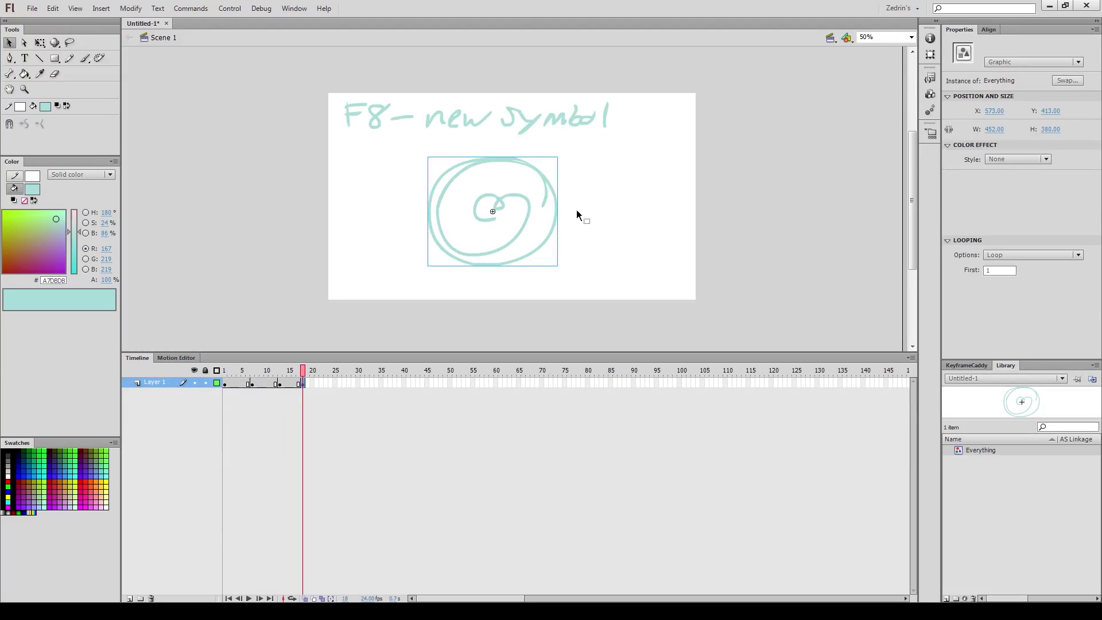
# - Review the symbol types offered when converting the spiral instance to a symbol, without converting it
pyautogui.press('F8')
pyautogui.click(459, 150)
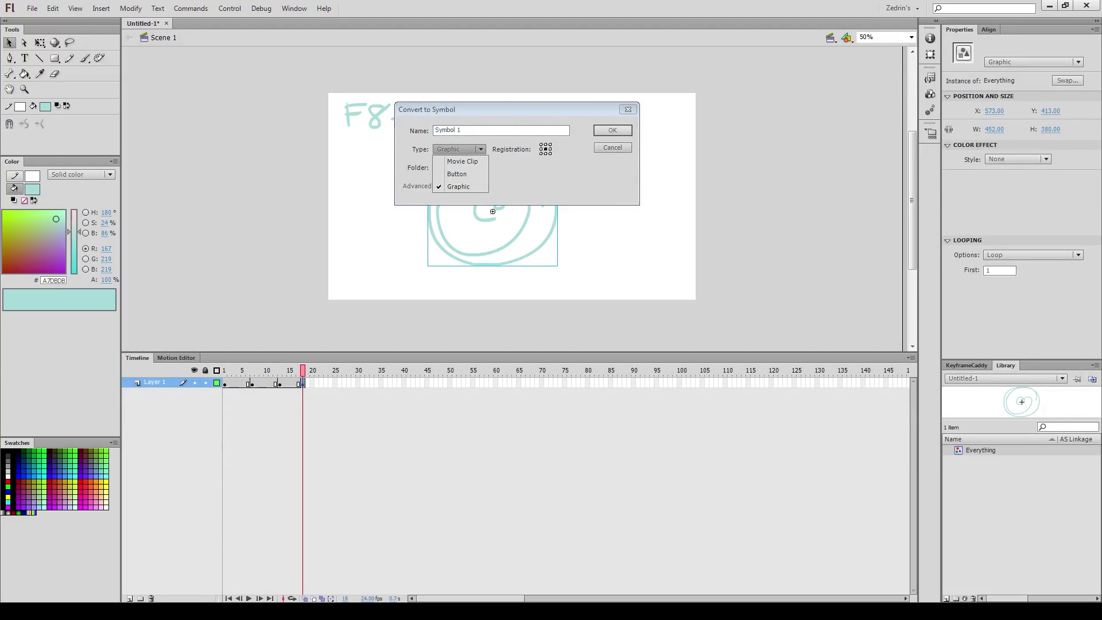
pyautogui.click(614, 149)
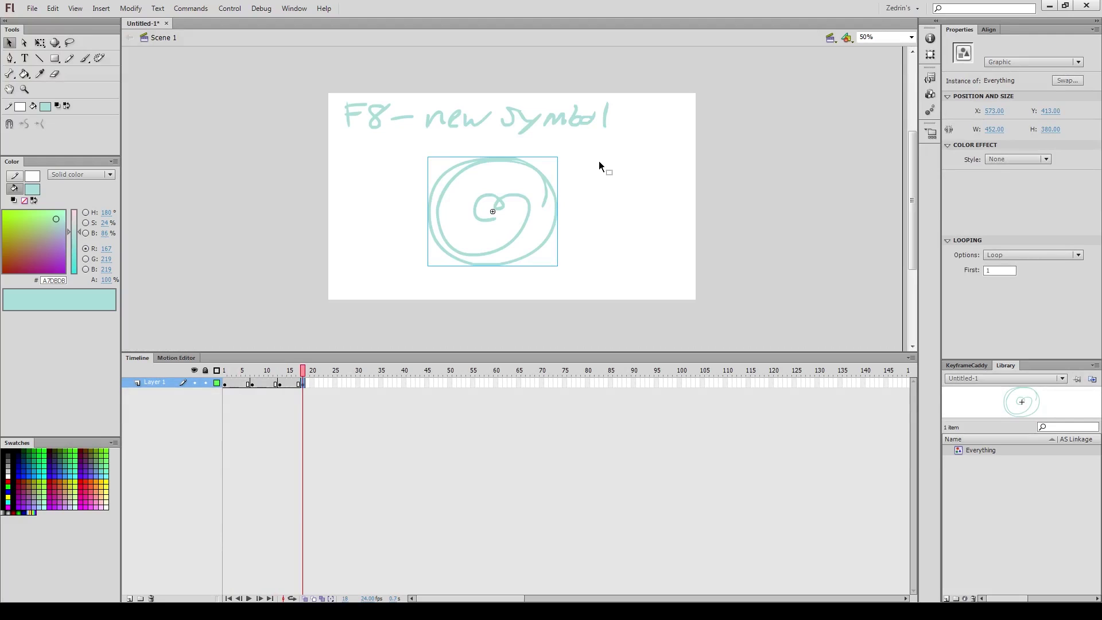
pyautogui.click(653, 208)
pyautogui.click(519, 262)
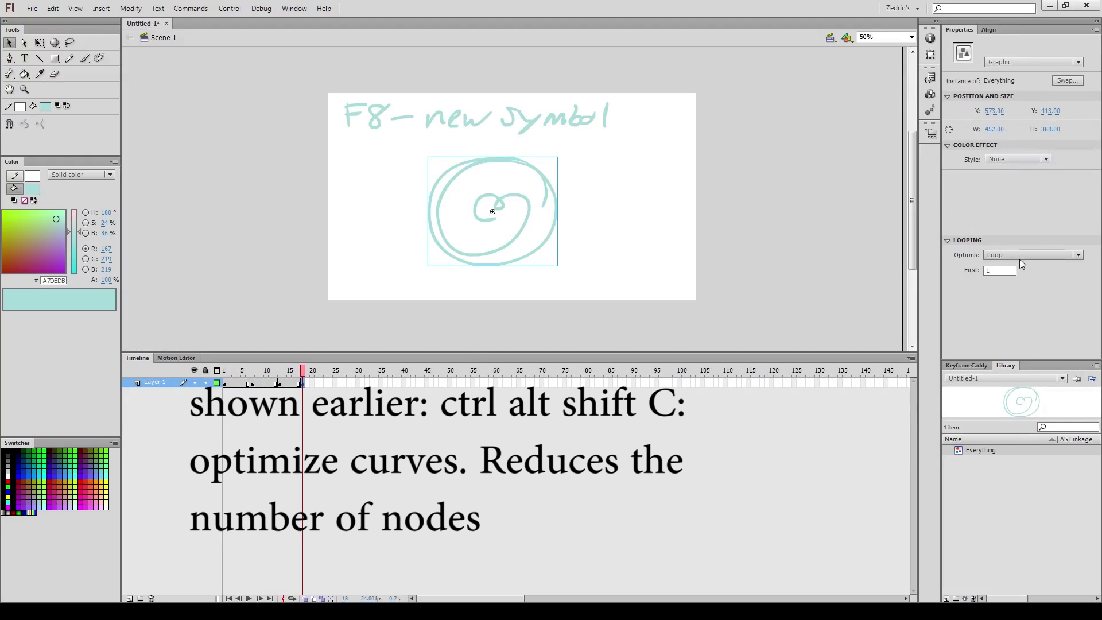
# - Extend Layer 1 in Scene 1 to frame 40 and scrub through the added frames to preview the symbol's animation
pyautogui.click(404, 382)
pyautogui.press('F5')
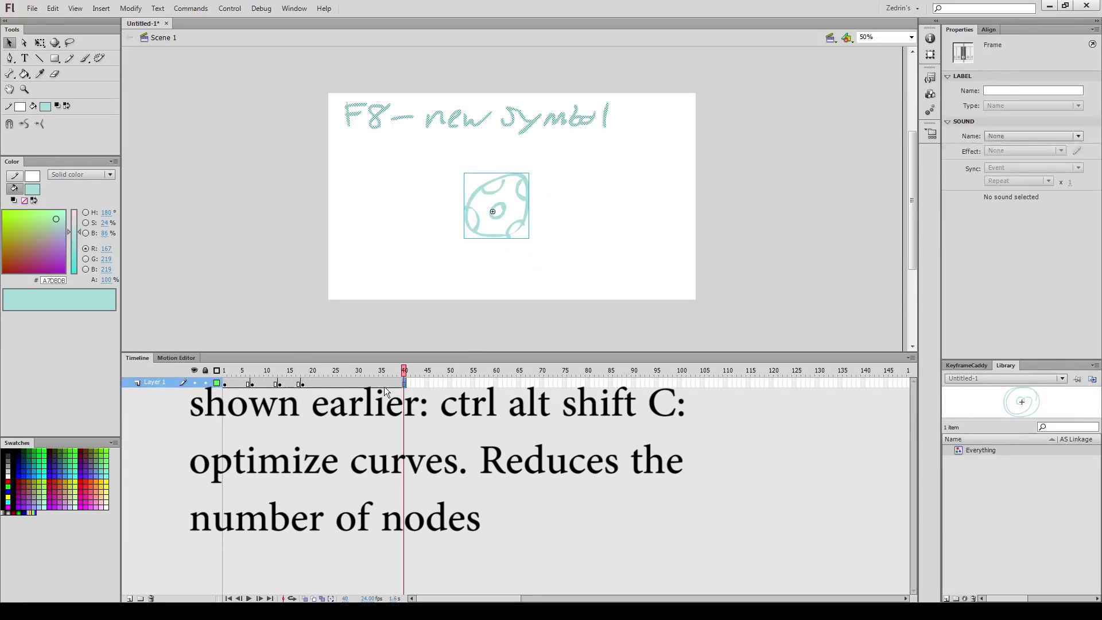
pyautogui.moveTo(381, 372)
pyautogui.mouseDown()
pyautogui.moveTo(312, 376)
pyautogui.moveTo(402, 380)
pyautogui.moveTo(345, 384)
pyautogui.moveTo(363, 391)
pyautogui.moveTo(400, 384)
pyautogui.mouseUp()
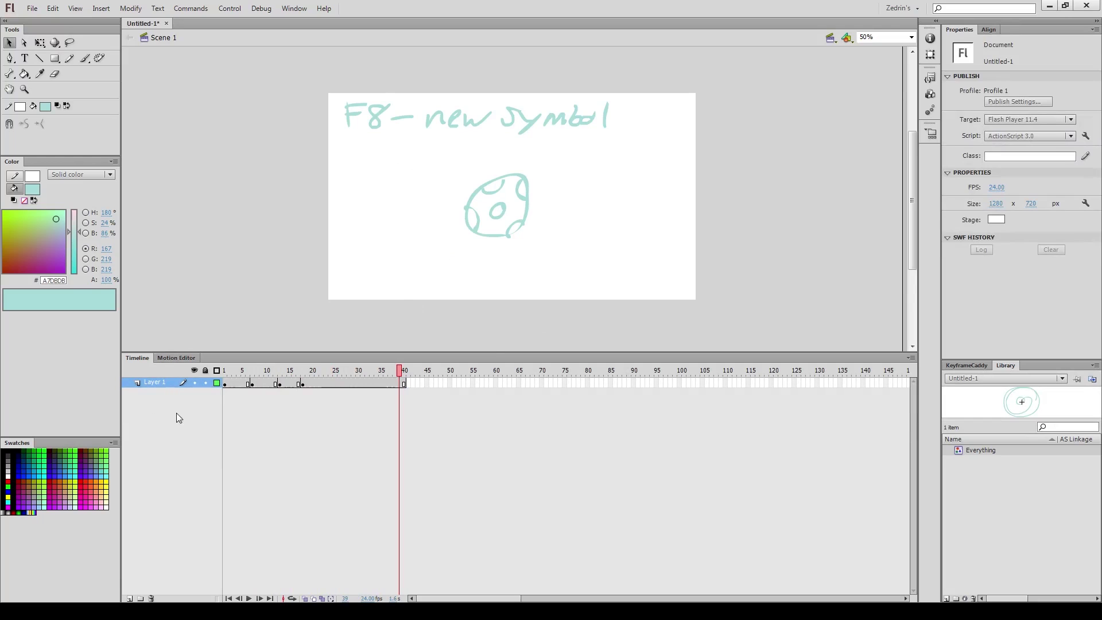
# - Delete Layer 1 with all of its frames and drawings to start over with a blank layer
pyautogui.click(166, 383)
pyautogui.click(152, 599)
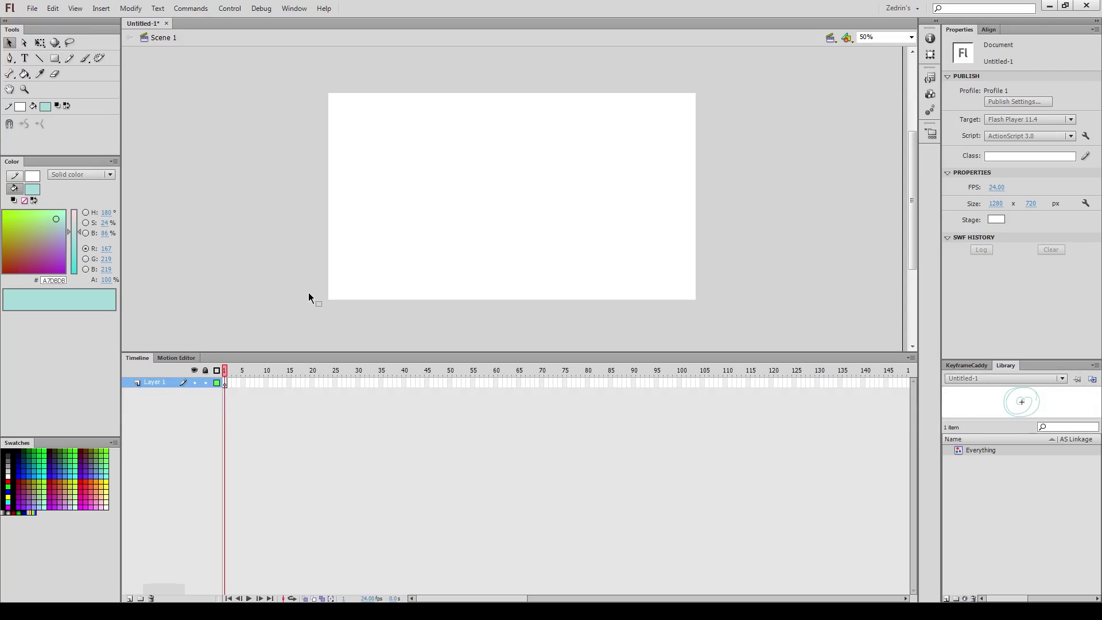
# - Draw a large closed wavy outline across the stage with the Pen tool, using the default black stroke and white fill colours
pyautogui.press('p')
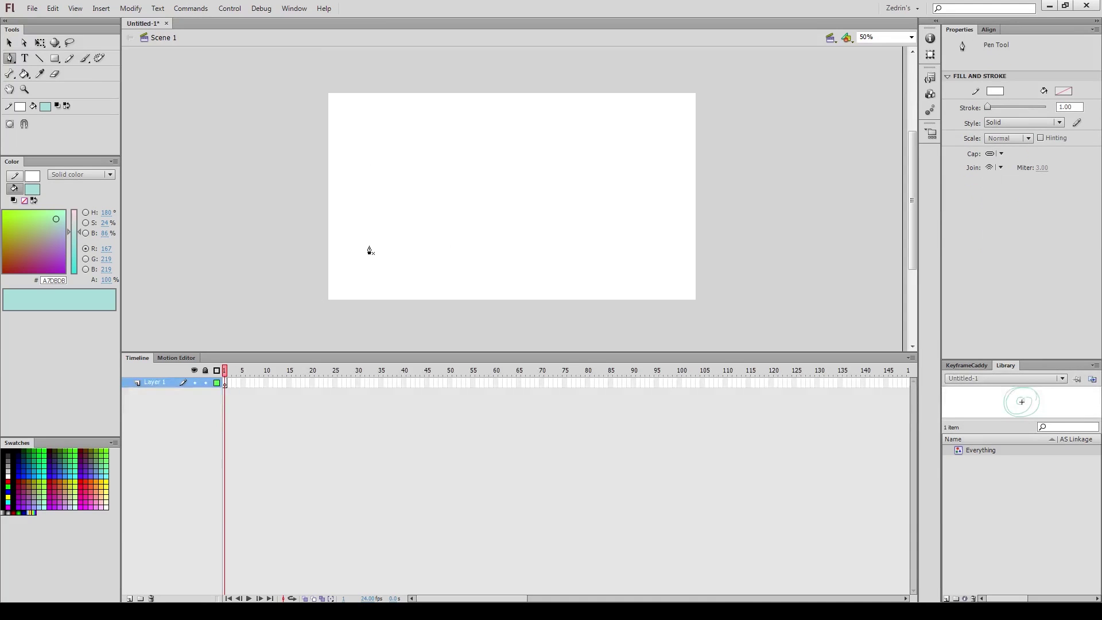
pyautogui.moveTo(371, 246); pyautogui.dragTo(364, 210)
pyautogui.moveTo(474, 156); pyautogui.dragTo(503, 183)
pyautogui.moveTo(538, 245); pyautogui.dragTo(577, 235)
pyautogui.moveTo(638, 172); pyautogui.dragTo(650, 200)
pyautogui.moveTo(503, 315); pyautogui.dragTo(437, 314)
pyautogui.moveTo(370, 246); pyautogui.dragTo(365, 202)
pyautogui.click(57, 106)
pyautogui.click(24, 74)
pyautogui.click(389, 279)
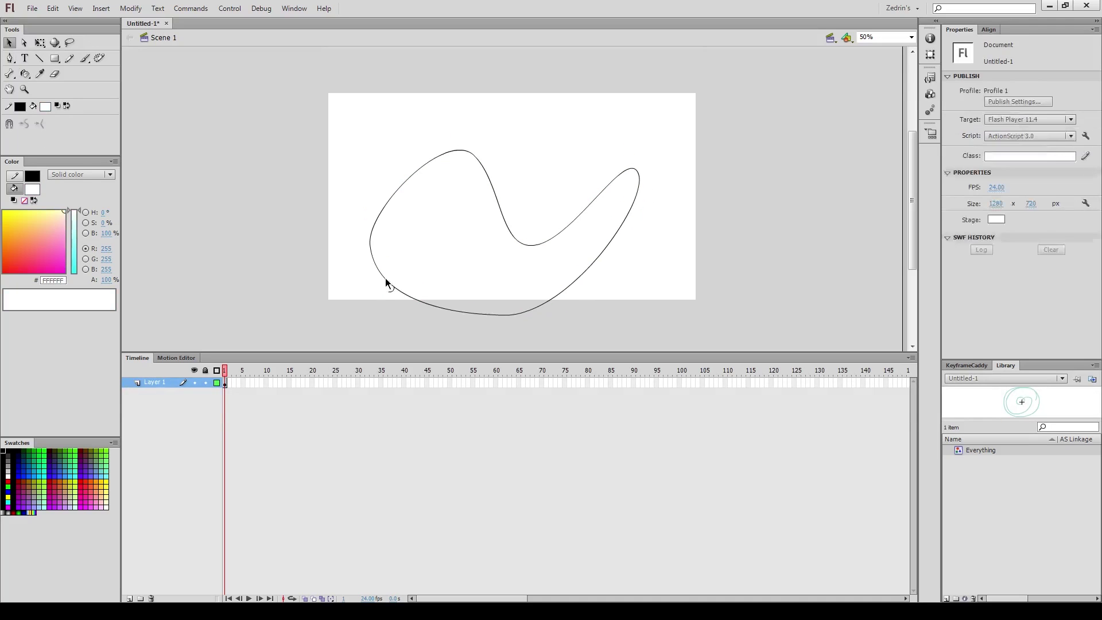
# - Reshape the bottom of the wavy outline at its lowest anchor point with the Subselection tool
pyautogui.press('a')
pyautogui.click(500, 319)
pyautogui.moveTo(504, 315)
pyautogui.mouseDown()
pyautogui.moveTo(487, 328)
pyautogui.moveTo(487, 293)
pyautogui.moveTo(508, 313)
pyautogui.moveTo(536, 298)
pyautogui.moveTo(522, 297)
pyautogui.mouseUp()
# - Brush a small closed blob above the wavy outline in grey 666666 and fill its interior with the Paint Bucket
pyautogui.press('b')
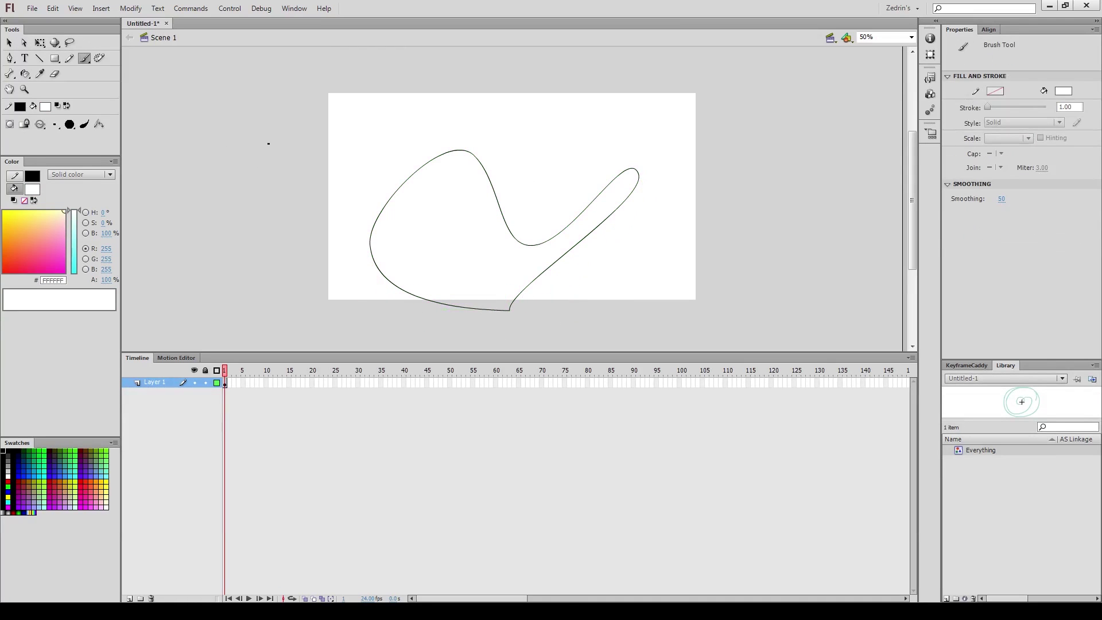
pyautogui.click(46, 106)
pyautogui.click(55, 150)
pyautogui.moveTo(503, 131)
pyautogui.mouseDown()
pyautogui.moveTo(582, 120)
pyautogui.moveTo(564, 166)
pyautogui.moveTo(500, 148)
pyautogui.mouseUp()
pyautogui.press('k')
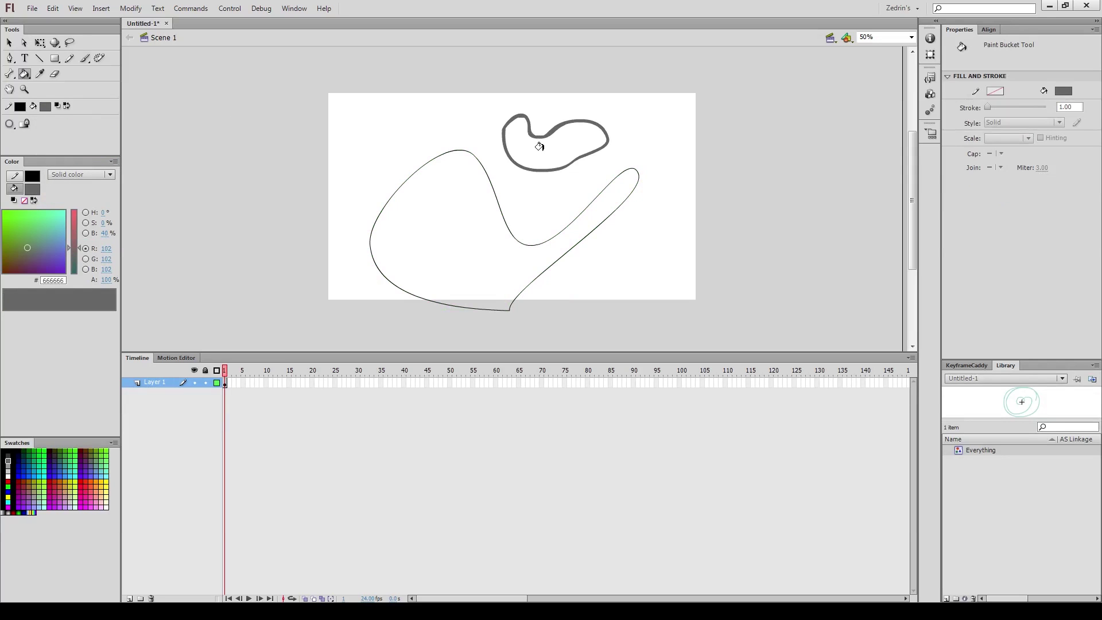
pyautogui.click(537, 141)
# - Check the anchor points of the grey blob and the wavy outline, and delete both shapes
pyautogui.press('a')
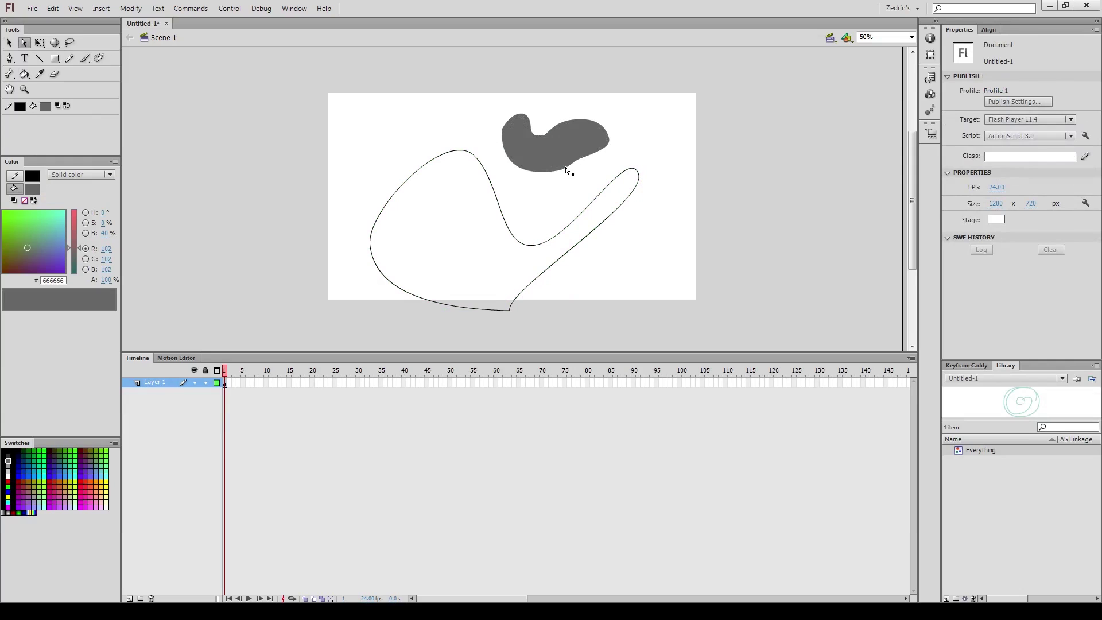
pyautogui.click(570, 170)
pyautogui.click(528, 245)
pyautogui.press('v')
pyautogui.click(545, 163)
pyautogui.press('Delete')
pyautogui.click(536, 244)
pyautogui.press('Delete')
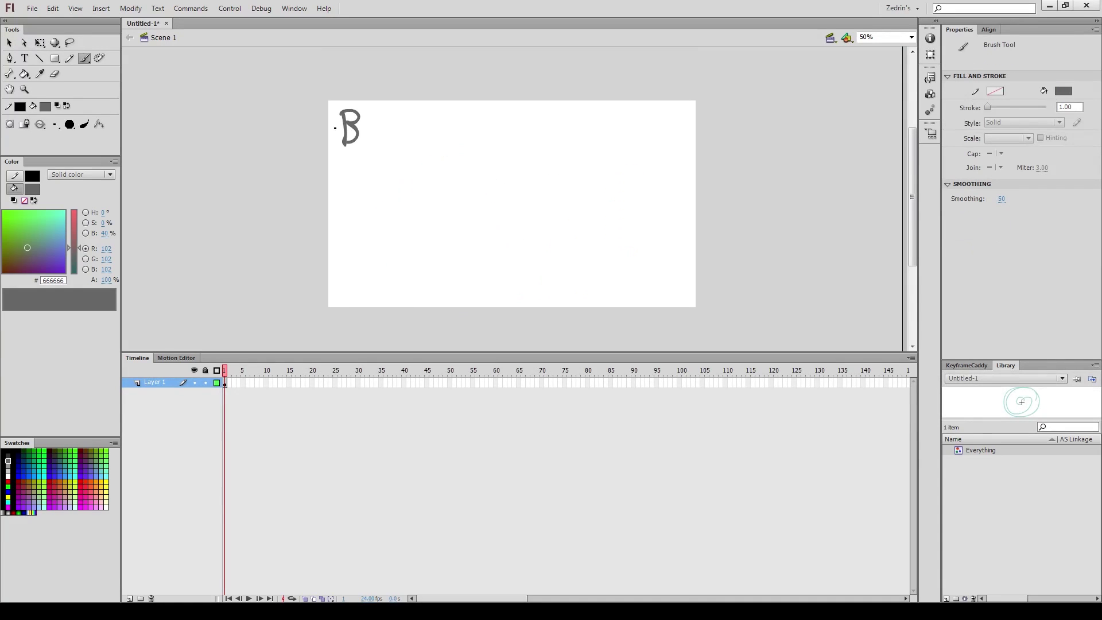
# - Handwrite the letters V and Q and the entry "P - pen" in a column below the B with the Brush tool
pyautogui.moveTo(338, 163); pyautogui.dragTo(362, 162)
pyautogui.moveTo(352, 197); pyautogui.dragTo(360, 226)
pyautogui.moveTo(346, 241); pyautogui.dragTo(349, 271)
pyautogui.moveTo(345, 242)
pyautogui.mouseDown()
pyautogui.moveTo(349, 258)
pyautogui.moveTo(418, 252)
pyautogui.mouseUp()
pyautogui.moveTo(420, 253); pyautogui.dragTo(445, 260)
# - Handwrite the labels "brush", "selection" and "transform" beside the letters B, V and Q
pyautogui.moveTo(370, 122); pyautogui.dragTo(388, 120)
pyautogui.moveTo(394, 112)
pyautogui.mouseDown()
pyautogui.moveTo(405, 133)
pyautogui.moveTo(443, 138)
pyautogui.mouseUp()
pyautogui.moveTo(455, 122); pyautogui.dragTo(472, 149)
pyautogui.moveTo(369, 172); pyautogui.dragTo(385, 172)
pyautogui.moveTo(402, 173); pyautogui.dragTo(451, 185)
pyautogui.moveTo(460, 171)
pyautogui.mouseDown()
pyautogui.moveTo(476, 189)
pyautogui.moveTo(511, 190)
pyautogui.mouseUp()
pyautogui.moveTo(363, 213); pyautogui.dragTo(459, 225)
pyautogui.moveTo(460, 213); pyautogui.dragTo(479, 224)
pyautogui.moveTo(482, 215); pyautogui.dragTo(520, 222)
# - Handwrite "A - sub selection" and "E - eraser" in a second column, and underline the eraser, brush and pen entries
pyautogui.moveTo(547, 128)
pyautogui.mouseDown()
pyautogui.moveTo(617, 128)
pyautogui.moveTo(647, 143)
pyautogui.moveTo(660, 132)
pyautogui.moveTo(701, 143)
pyautogui.moveTo(732, 144)
pyautogui.mouseUp()
pyautogui.moveTo(734, 137); pyautogui.dragTo(756, 148)
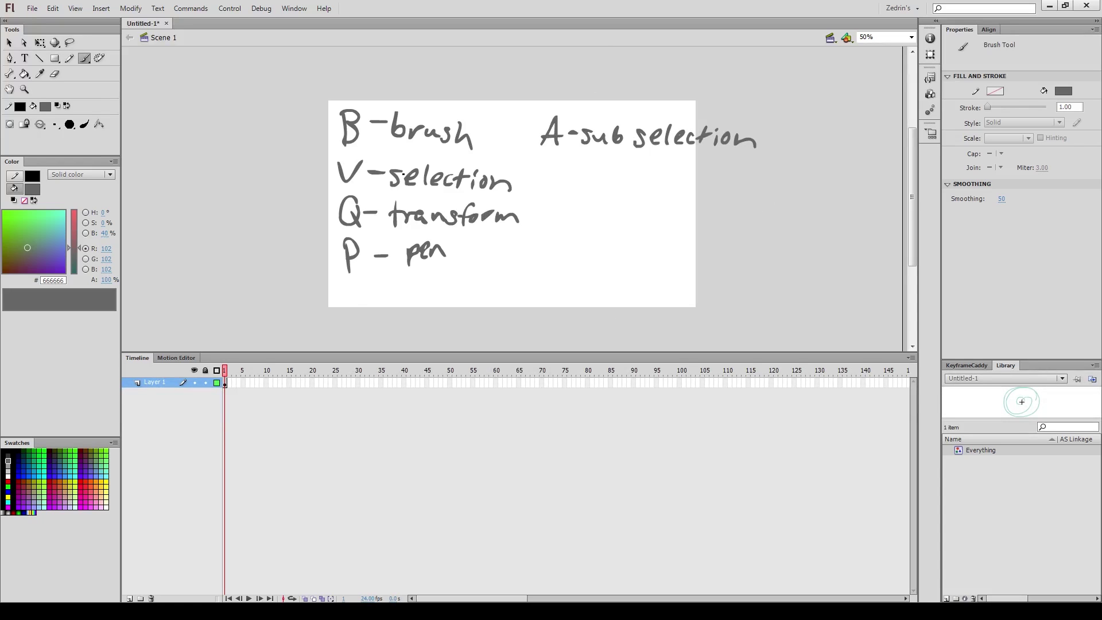
pyautogui.moveTo(544, 162)
pyautogui.mouseDown()
pyautogui.moveTo(557, 189)
pyautogui.moveTo(682, 179)
pyautogui.mouseUp()
pyautogui.moveTo(552, 198); pyautogui.dragTo(635, 201)
pyautogui.moveTo(344, 146); pyautogui.dragTo(450, 148)
pyautogui.moveTo(338, 279); pyautogui.dragTo(432, 270)
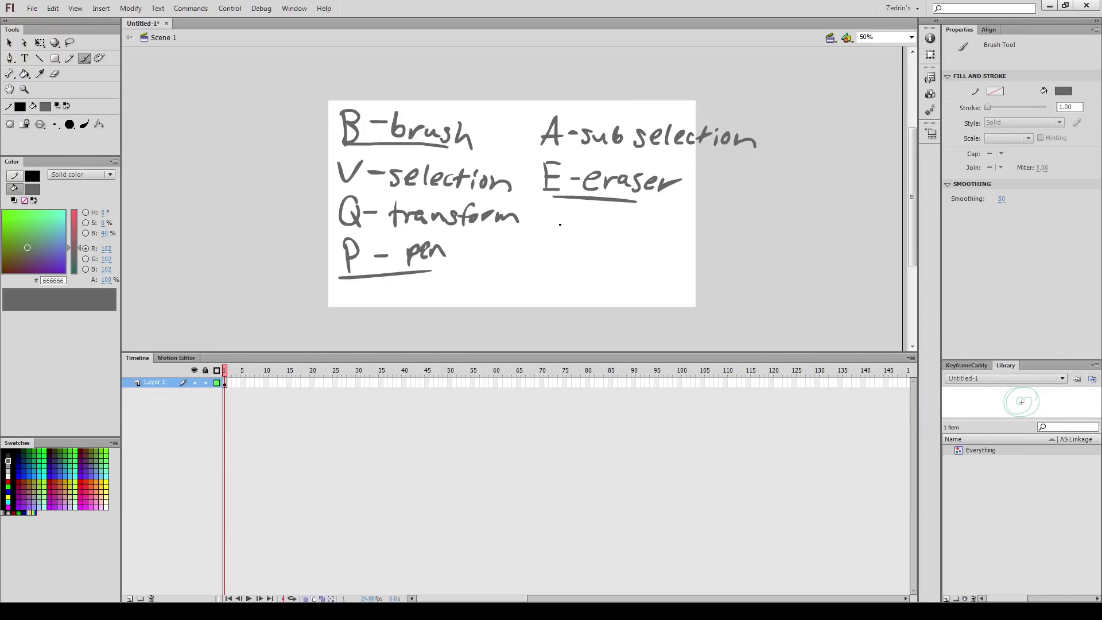
# - Handwrite "N - line" below the eraser entry and underline it
pyautogui.moveTo(550, 239); pyautogui.dragTo(573, 213)
pyautogui.moveTo(575, 225); pyautogui.dragTo(603, 237)
pyautogui.moveTo(618, 230); pyautogui.dragTo(658, 236)
pyautogui.moveTo(554, 246); pyautogui.dragTo(661, 256)
# - Draw a straight line below the N entry with the Line tool, bend it into a downward curve, and delete it
pyautogui.press('n')
pyautogui.moveTo(528, 285); pyautogui.dragTo(760, 276)
pyautogui.press('v')
pyautogui.moveTo(635, 286); pyautogui.dragTo(618, 330)
pyautogui.click(631, 329)
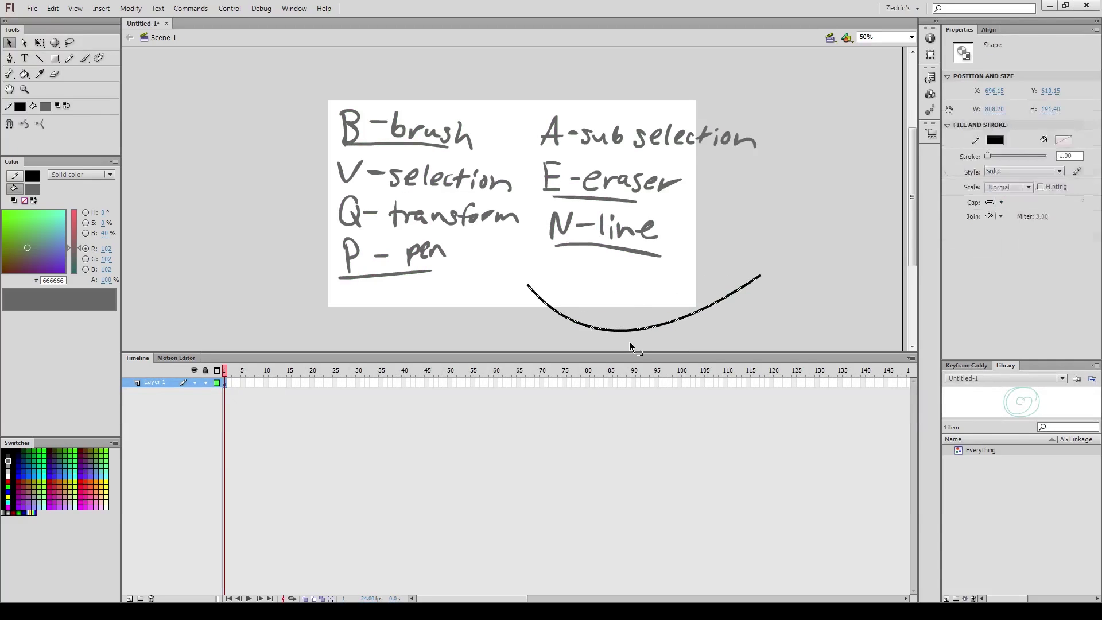
pyautogui.press('Delete')
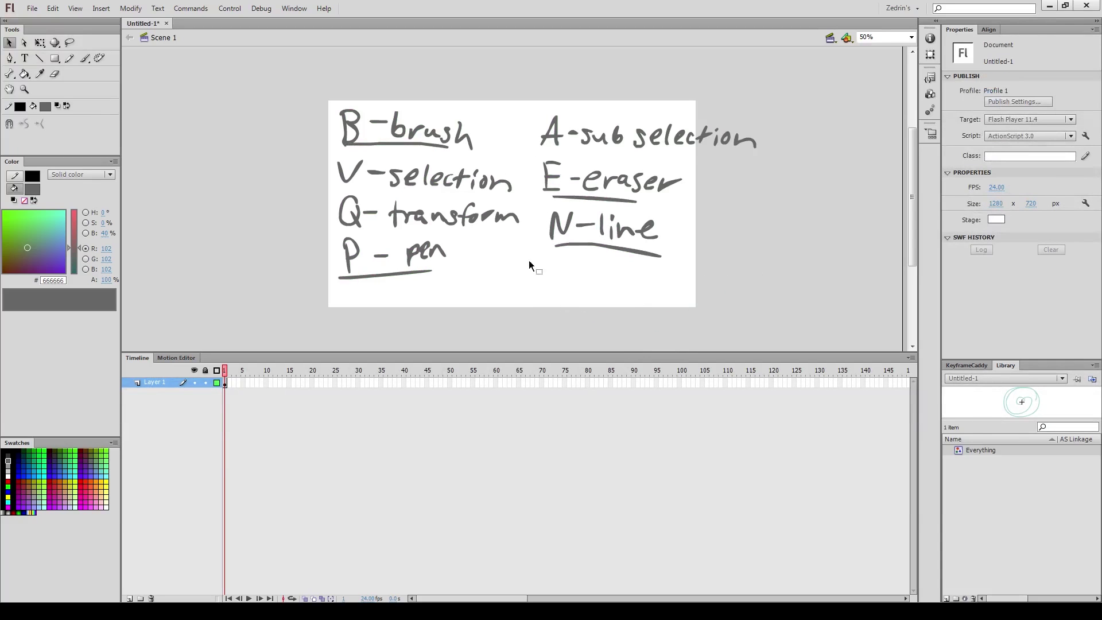
# - Add a new layer above Layer 1 and insert a blank keyframe on its frame 2
pyautogui.click(130, 598)
pyautogui.click(228, 385)
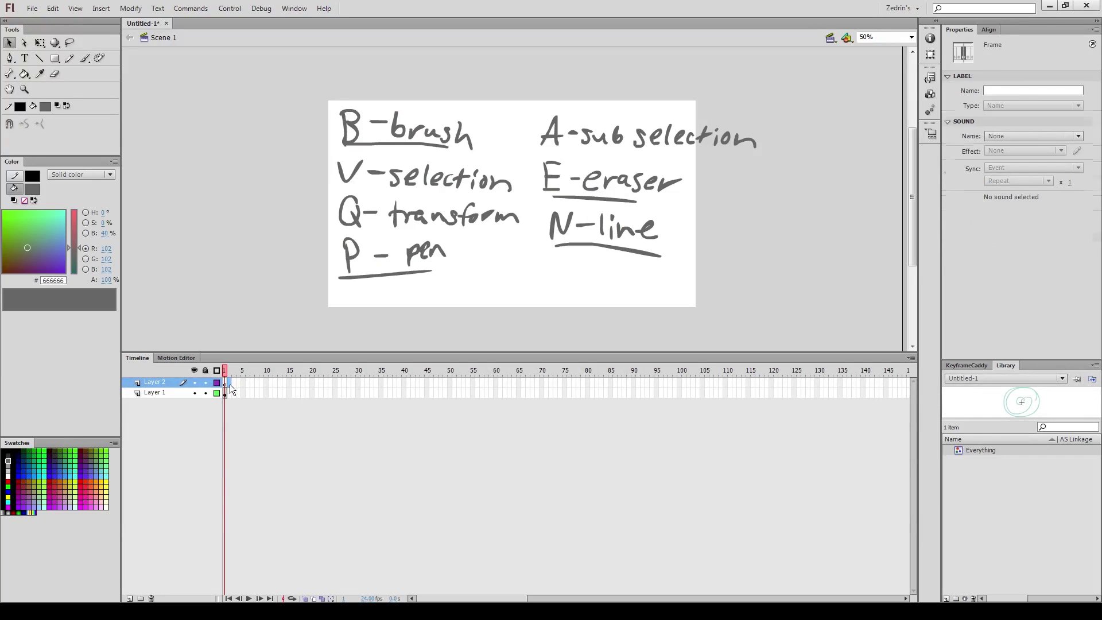
pyautogui.click(229, 384)
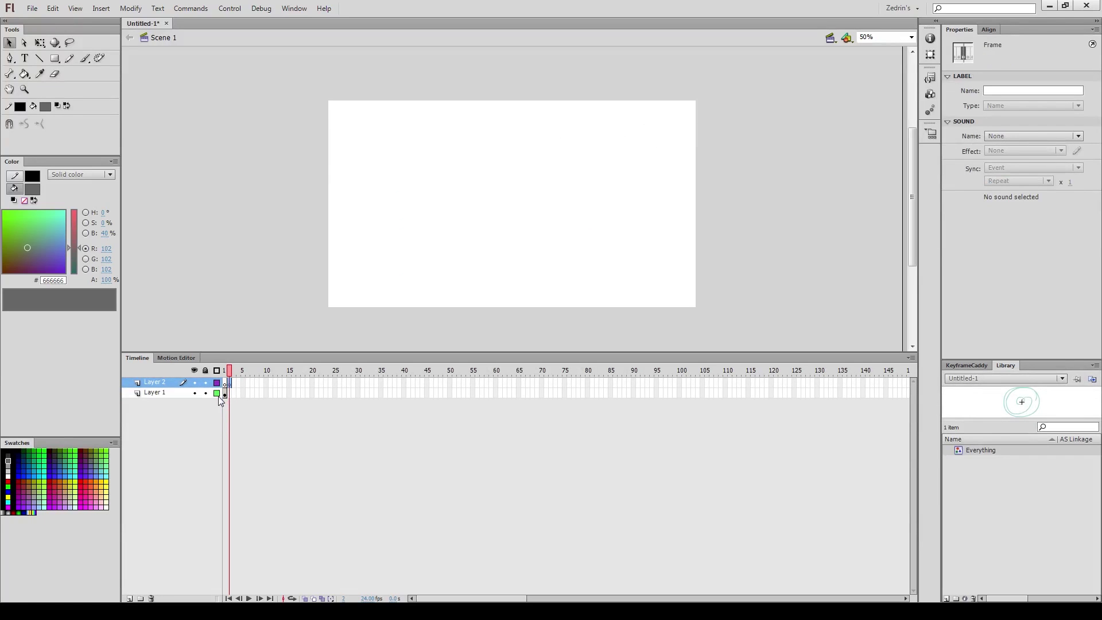
# - Brush a closed bomb-like shape in the middle of the stage with a larger brush size and fill it with grey
pyautogui.press('b')
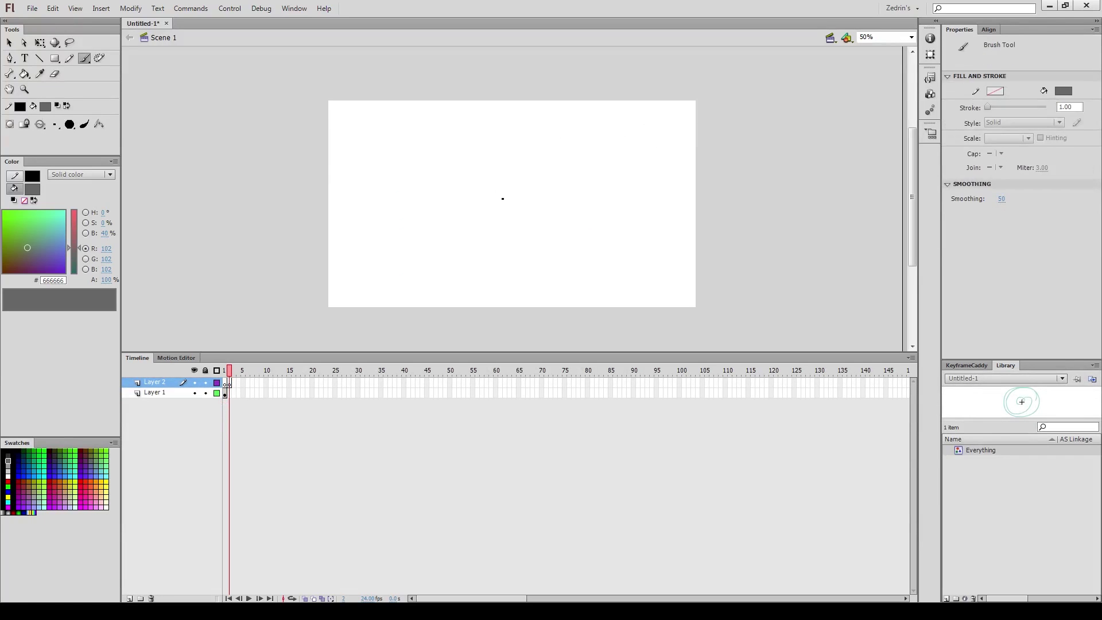
pyautogui.click(55, 125)
pyautogui.click(83, 171)
pyautogui.moveTo(521, 172)
pyautogui.mouseDown()
pyautogui.moveTo(489, 167)
pyautogui.moveTo(503, 232)
pyautogui.moveTo(522, 178)
pyautogui.moveTo(510, 171)
pyautogui.moveTo(523, 165)
pyautogui.mouseUp()
pyautogui.press('k')
pyautogui.click(497, 188)
# - Set the brush mode to Paint Fills and swap the stroke and fill colours to paint in black
pyautogui.press('b')
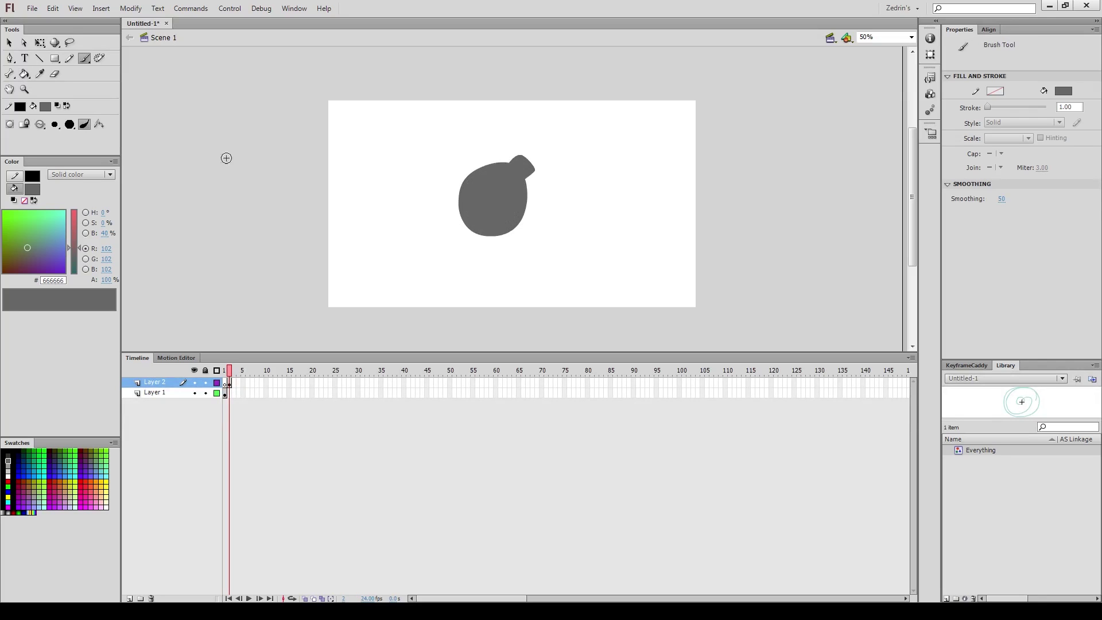
pyautogui.click(39, 125)
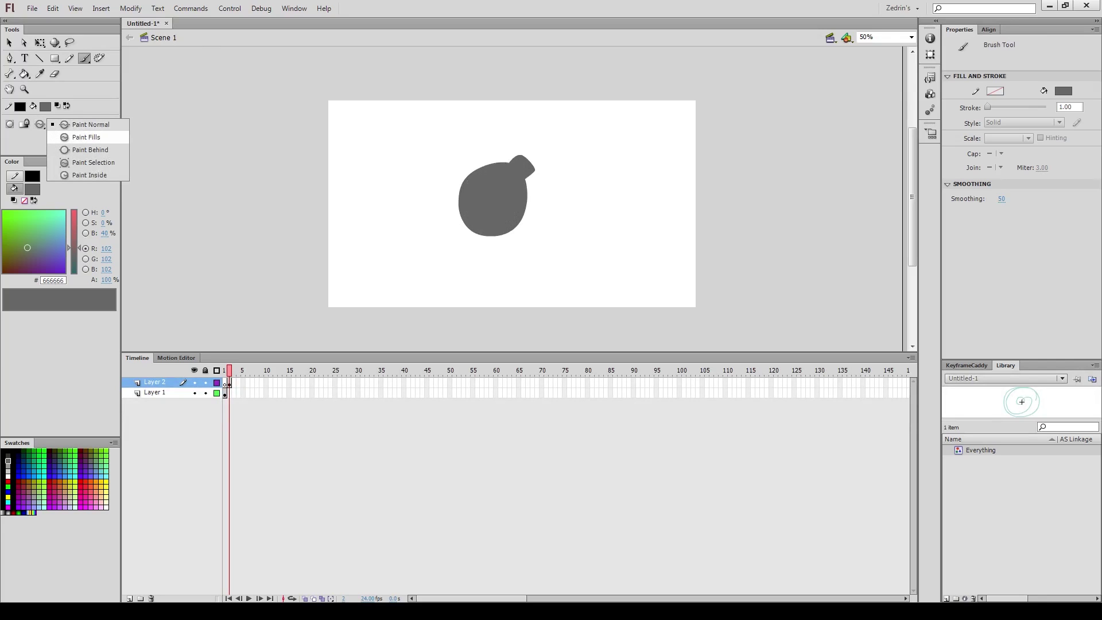
pyautogui.click(126, 137)
pyautogui.press('x')
# - Try black strokes across the grey shape in Paint Fills mode, and undo each of them
pyautogui.moveTo(431, 143); pyautogui.dragTo(549, 301)
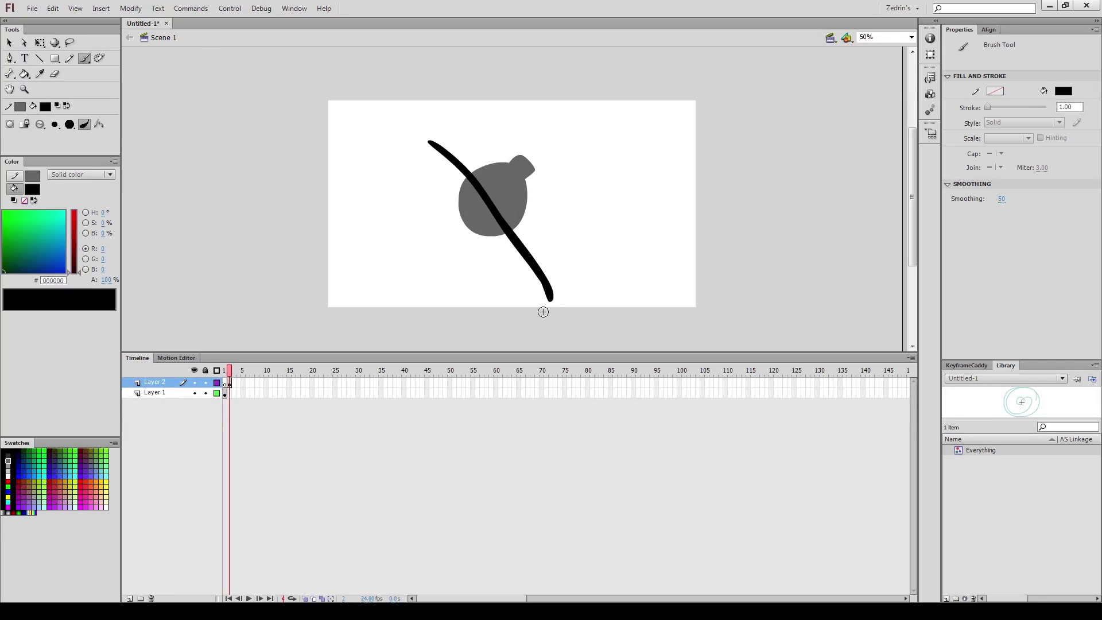
pyautogui.hotkey('ctrl', 'z')
pyautogui.moveTo(495, 187); pyautogui.dragTo(481, 300)
pyautogui.hotkey('ctrl', 'z')
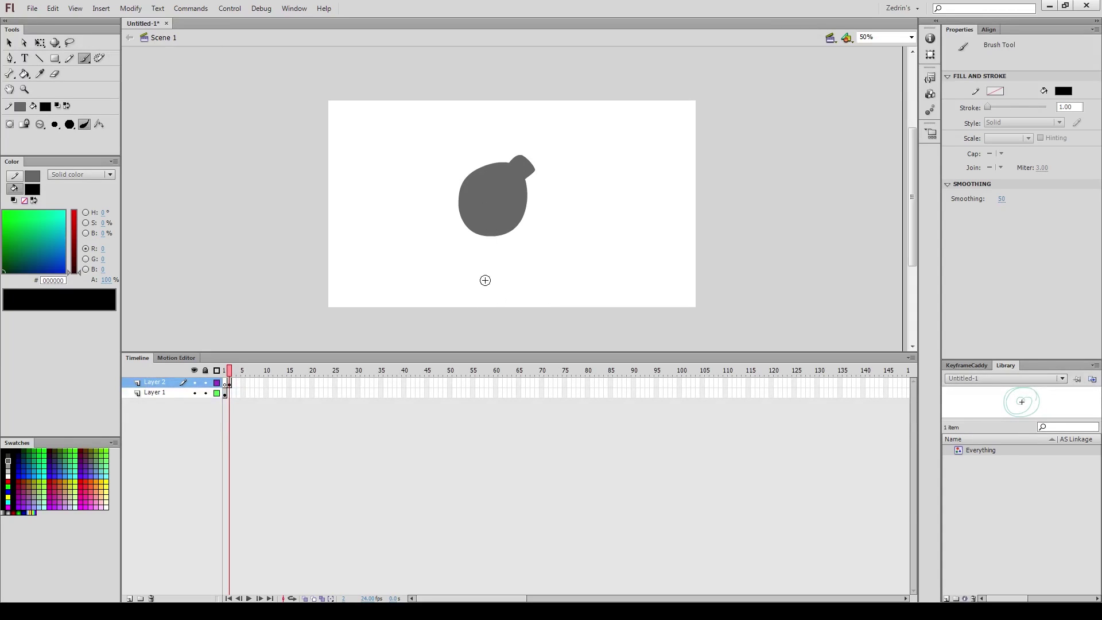
# - Try a black diagonal stroke in Paint Behind mode, select its parts on either side of the grey shape, and undo it
pyautogui.click(39, 124)
pyautogui.click(86, 150)
pyautogui.moveTo(417, 126); pyautogui.dragTo(521, 281)
pyautogui.press('v')
pyautogui.click(517, 255)
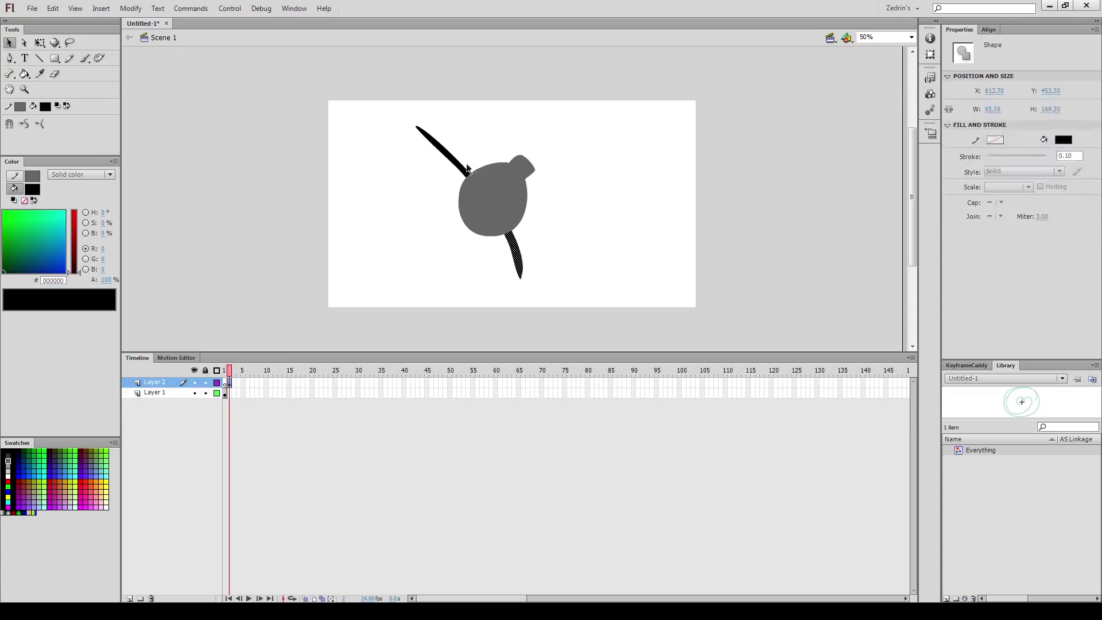
pyautogui.click(466, 164)
pyautogui.press('z')
pyautogui.hotkey('ctrl', 'z')
pyautogui.hotkey('ctrl', 'z')
pyautogui.hotkey('ctrl', 'z')
pyautogui.hotkey('ctrl', 'z')
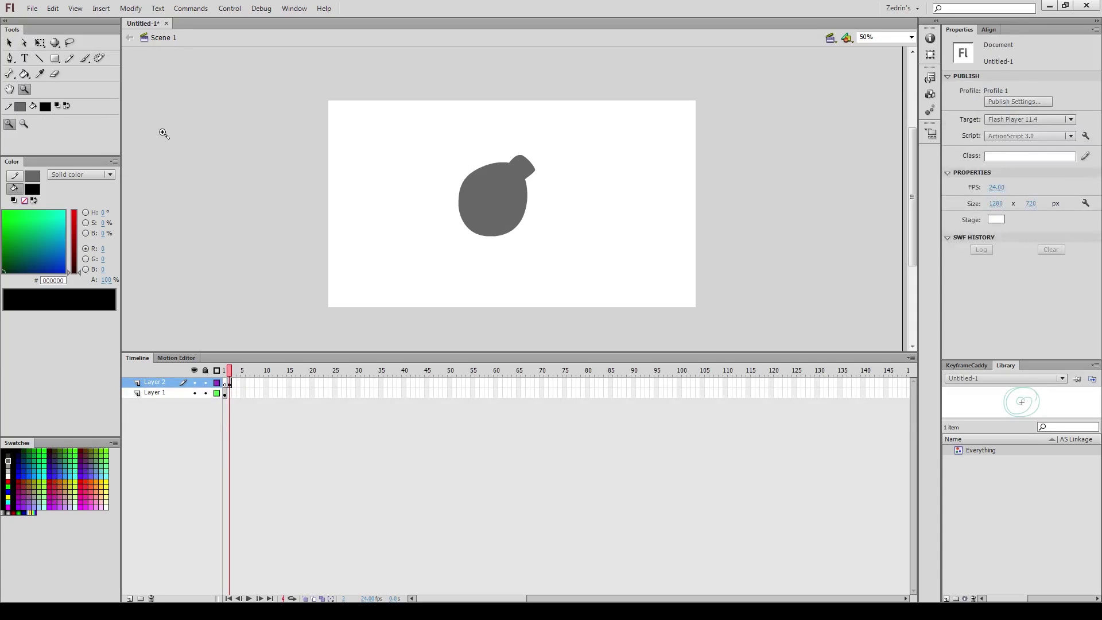
# - Try a black stroke in Paint Selection mode with only the grey shape's upper-left part selected, and undo it
pyautogui.press('b')
pyautogui.click(40, 124)
pyautogui.click(66, 166)
pyautogui.hotkey('ctrl', 'a')
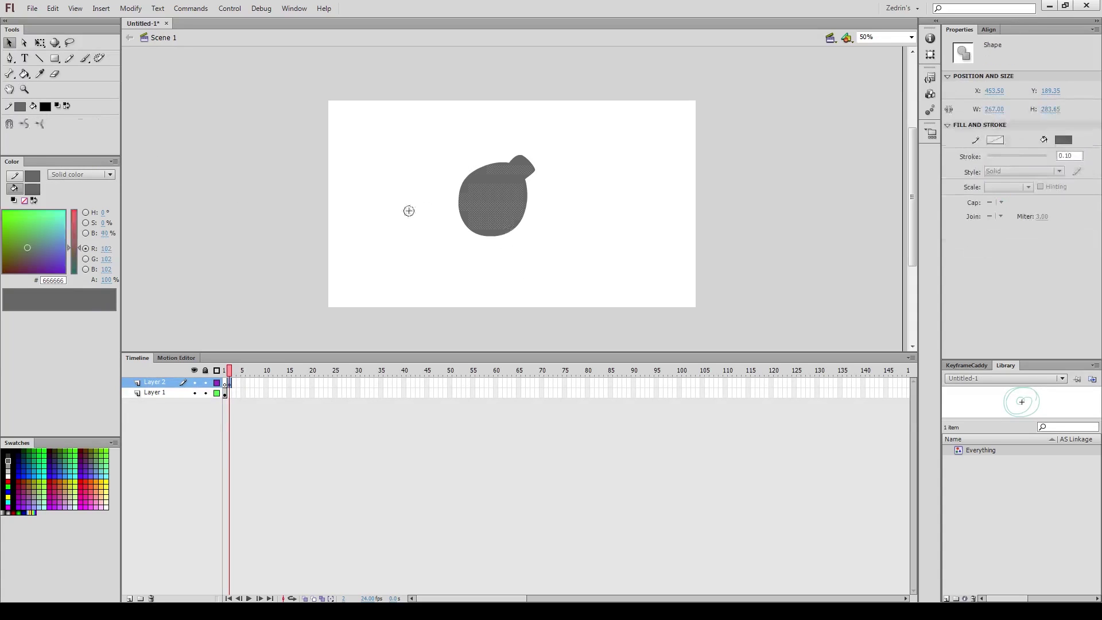
pyautogui.press('v')
pyautogui.click(428, 126)
pyautogui.moveTo(429, 127); pyautogui.dragTo(492, 211)
pyautogui.press('b')
pyautogui.moveTo(392, 191); pyautogui.dragTo(511, 216)
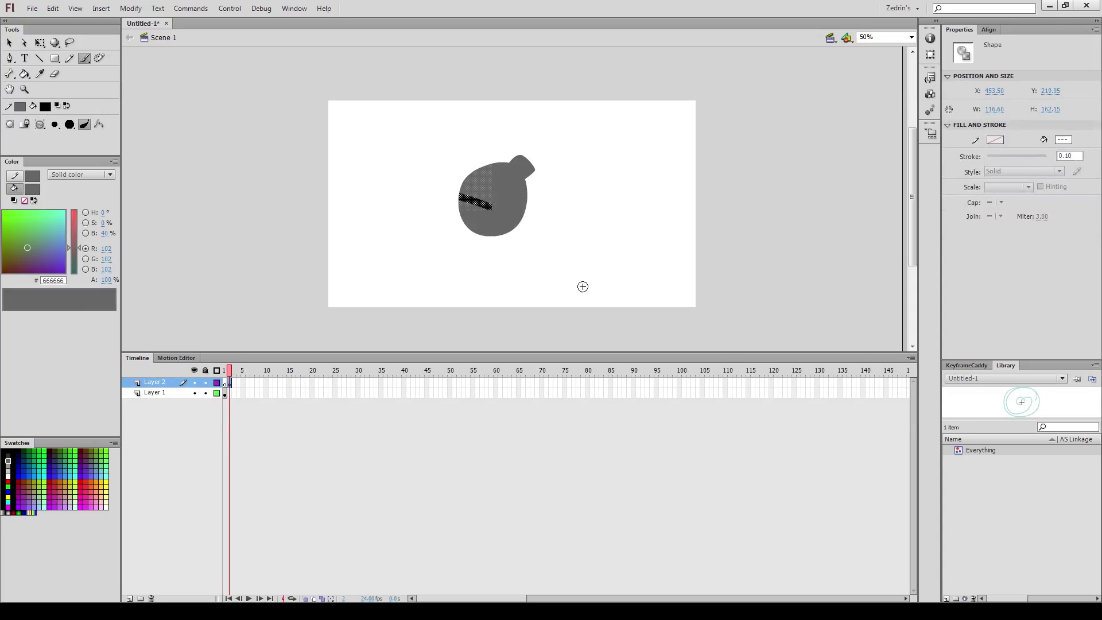
pyautogui.press('v')
pyautogui.click(531, 239)
pyautogui.hotkey('ctrl', 'z')
# - Set the brush mode to Paint Inside
pyautogui.click(44, 106)
pyautogui.click(49, 140)
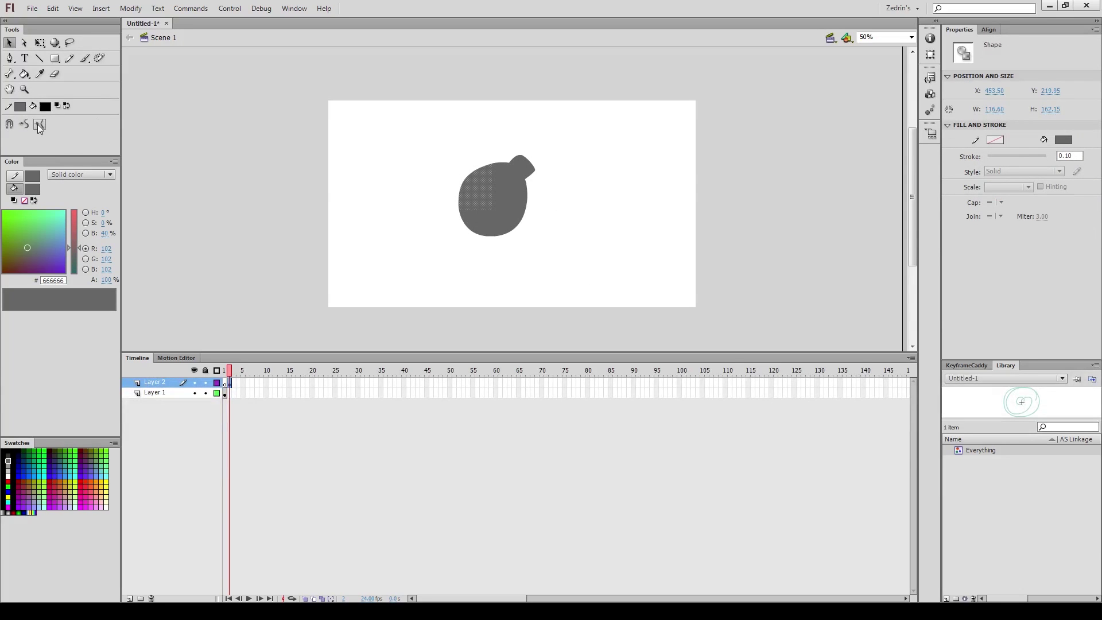
pyautogui.press('b')
pyautogui.click(39, 125)
pyautogui.click(75, 172)
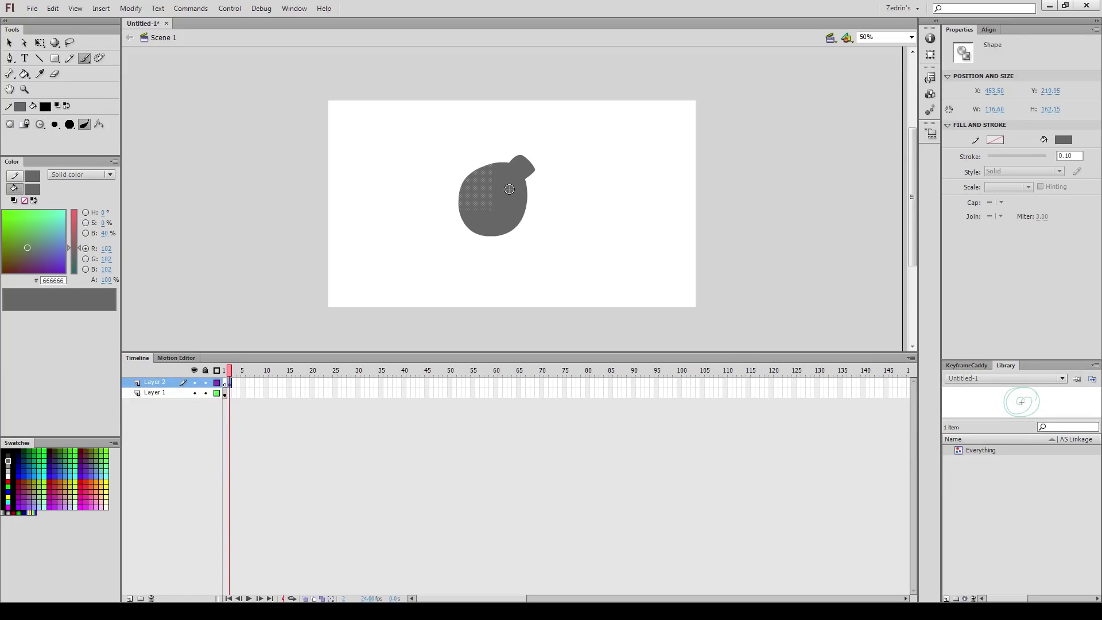
# - Try a curved black stroke that starts inside the unselected part of the grey shape, and undo it
pyautogui.moveTo(509, 189)
pyautogui.mouseDown()
pyautogui.moveTo(515, 214)
pyautogui.moveTo(464, 189)
pyautogui.moveTo(445, 215)
pyautogui.mouseUp()
pyautogui.press('v')
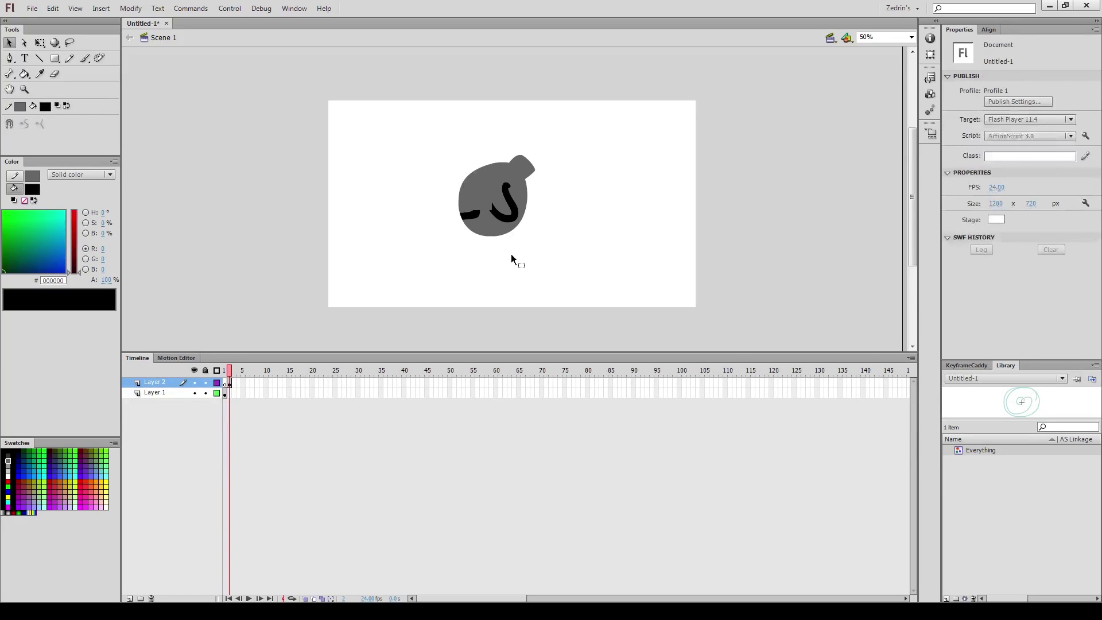
pyautogui.hotkey('ctrl', 'z')
pyautogui.hotkey('ctrl', 'z')
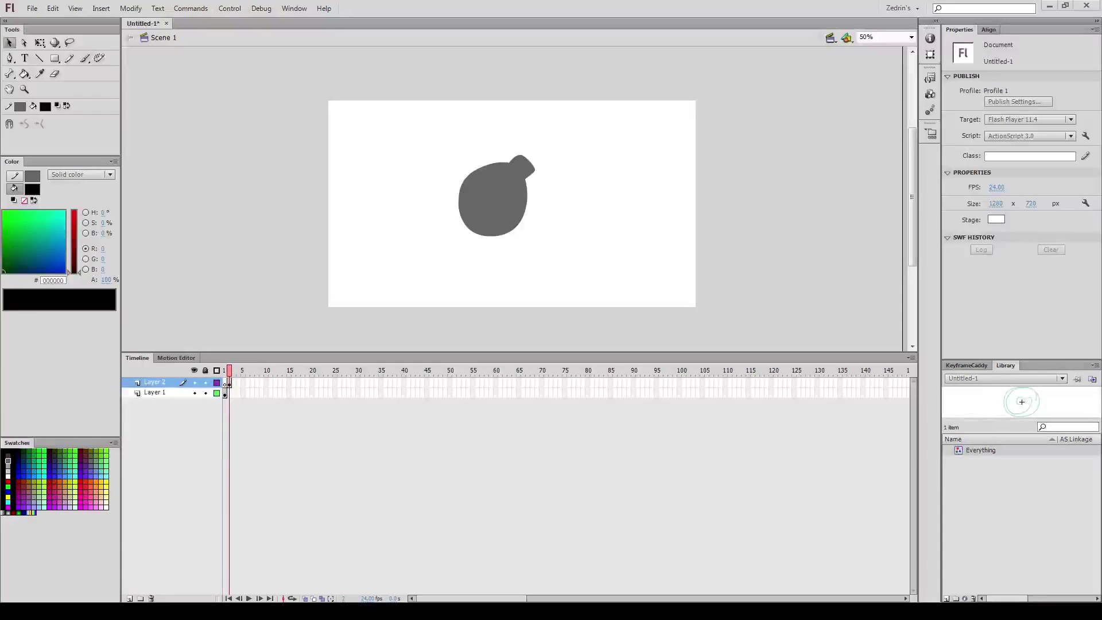
# - Sample white from the stage and brush highlights on the upper part of the bomb's body and on its neck
pyautogui.press('b')
pyautogui.press('i')
pyautogui.click(362, 237)
pyautogui.press('b')
pyautogui.hotkey('ctrl', 'a')
pyautogui.moveTo(485, 172); pyautogui.dragTo(509, 173)
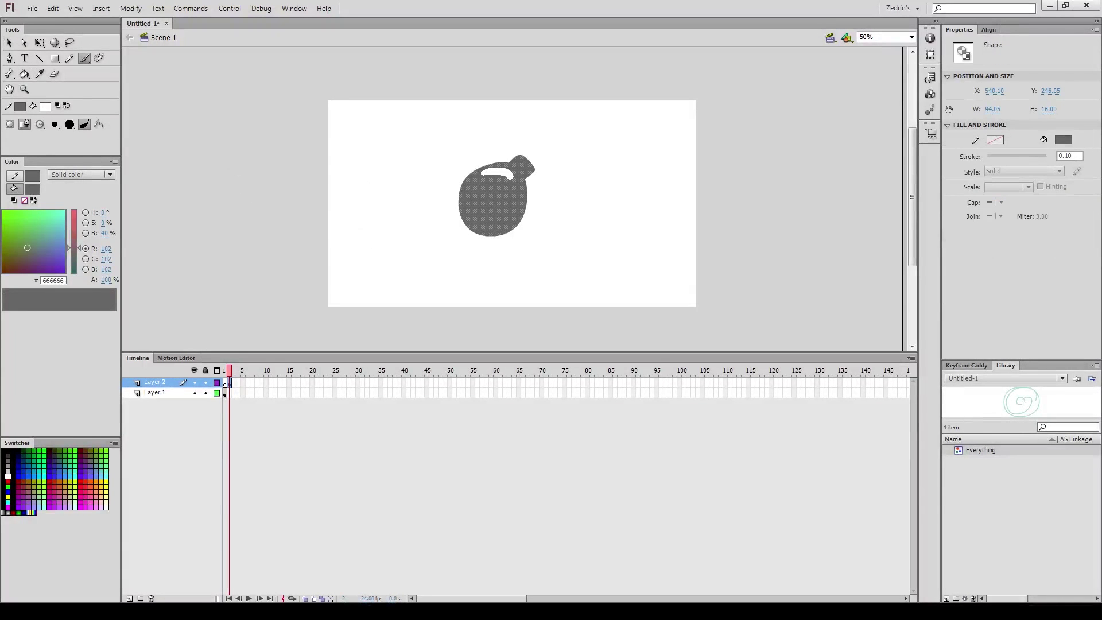
pyautogui.click(519, 159)
# - Set the fill colour to dark grey #333333 and brush shadows along the bomb's lower edge and the side of its neck
pyautogui.click(45, 107)
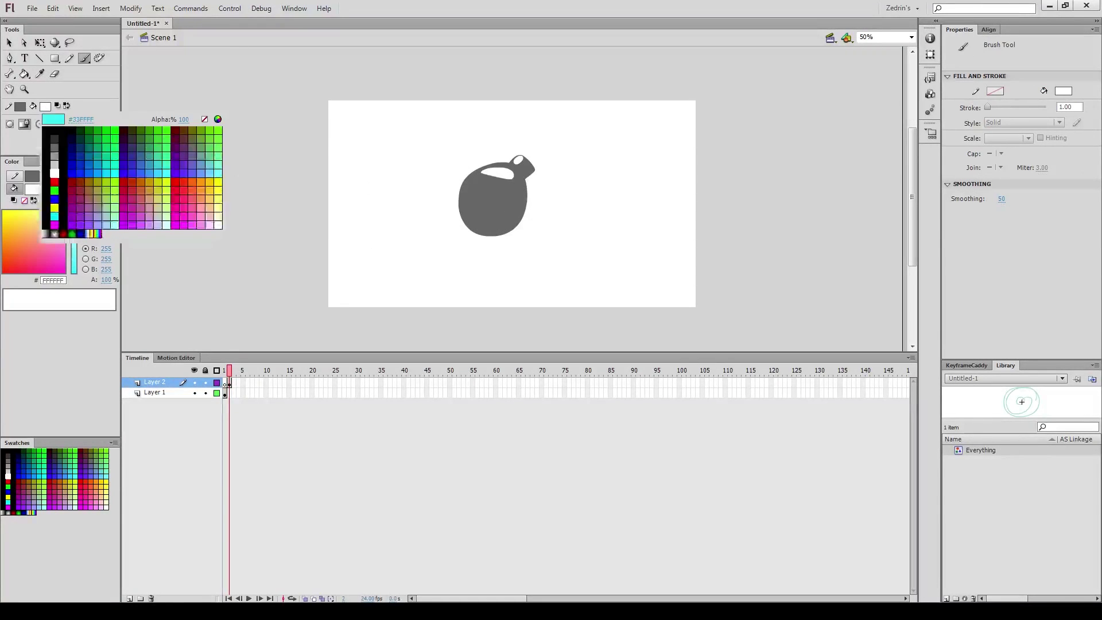
pyautogui.click(41, 139)
pyautogui.moveTo(465, 215)
pyautogui.mouseDown()
pyautogui.moveTo(518, 220)
pyautogui.moveTo(500, 233)
pyautogui.moveTo(446, 208)
pyautogui.moveTo(517, 234)
pyautogui.moveTo(452, 203)
pyautogui.moveTo(524, 226)
pyautogui.moveTo(531, 167)
pyautogui.mouseUp()
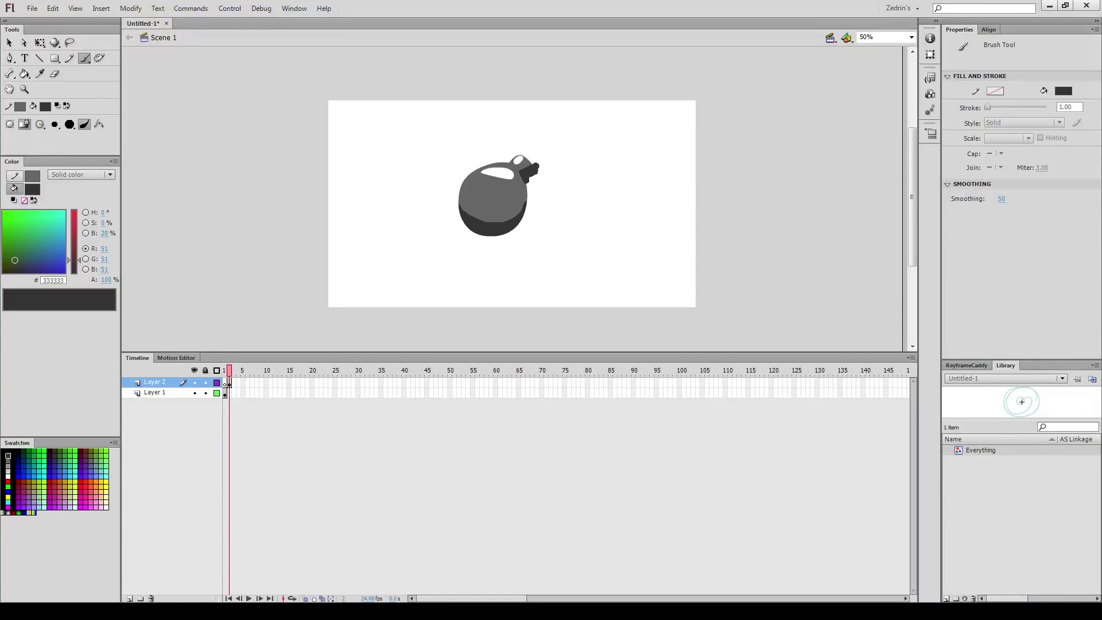
# - Select the whole bomb drawing and convert it to a graphic symbol named "Robert Downey Jr."
pyautogui.press('v')
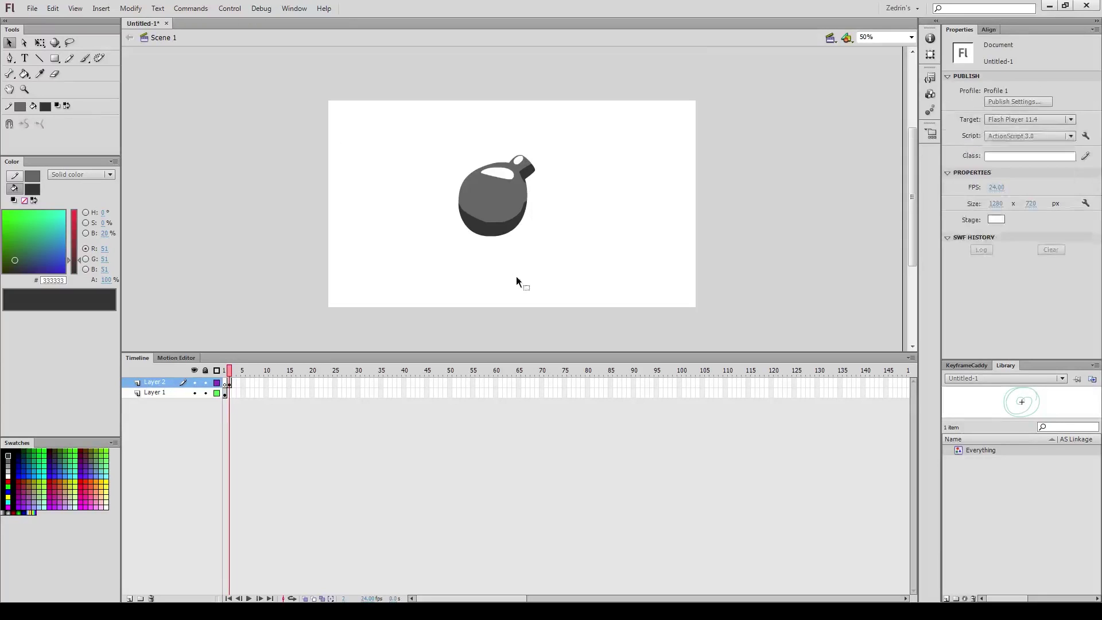
pyautogui.click(502, 237)
pyautogui.moveTo(573, 130); pyautogui.dragTo(407, 301)
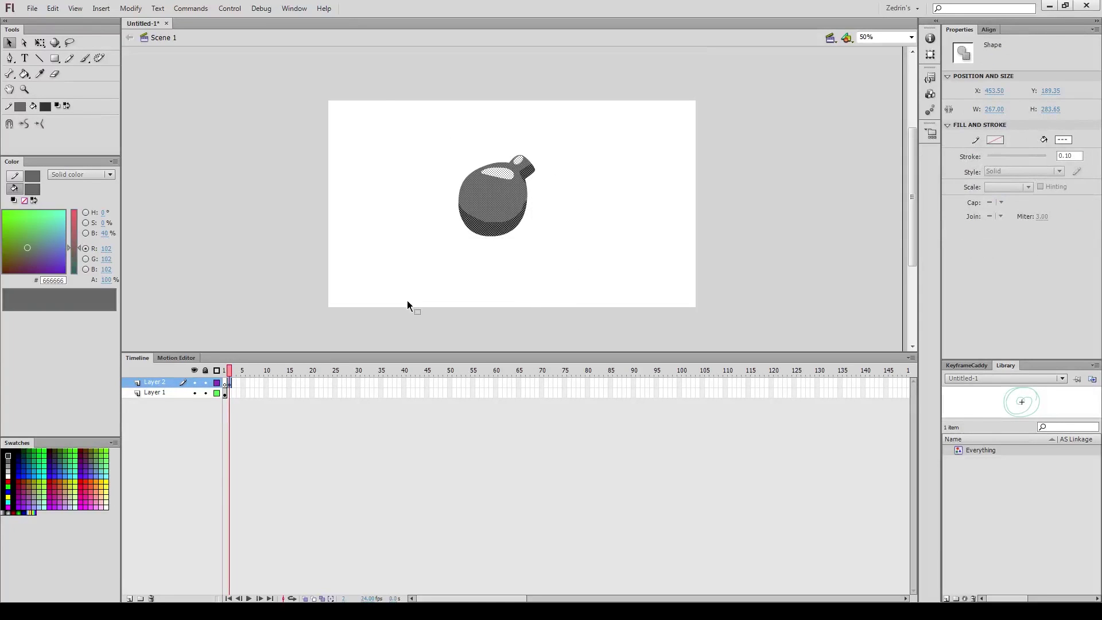
pyautogui.press('F8')
pyautogui.write('R')
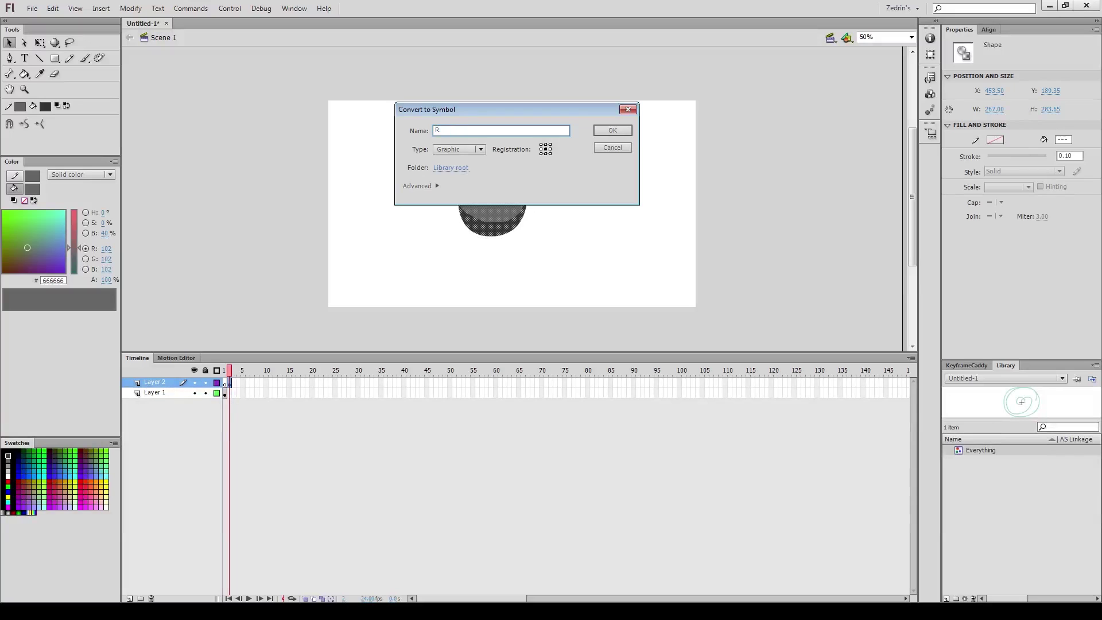
pyautogui.write('obert Downey Jr.')
pyautogui.press('Return')
# - Scale the bomb symbol down to about 162 × 172 px and place it in the upper middle of the stage
pyautogui.moveTo(500, 230); pyautogui.dragTo(548, 229)
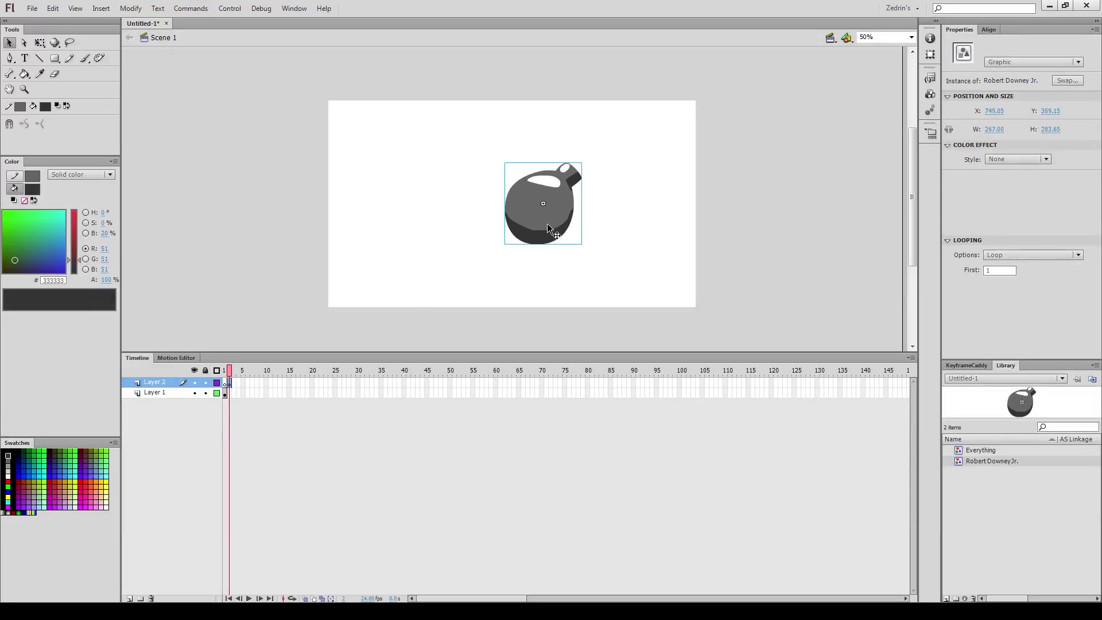
pyautogui.press('q')
pyautogui.moveTo(505, 163); pyautogui.dragTo(504, 193)
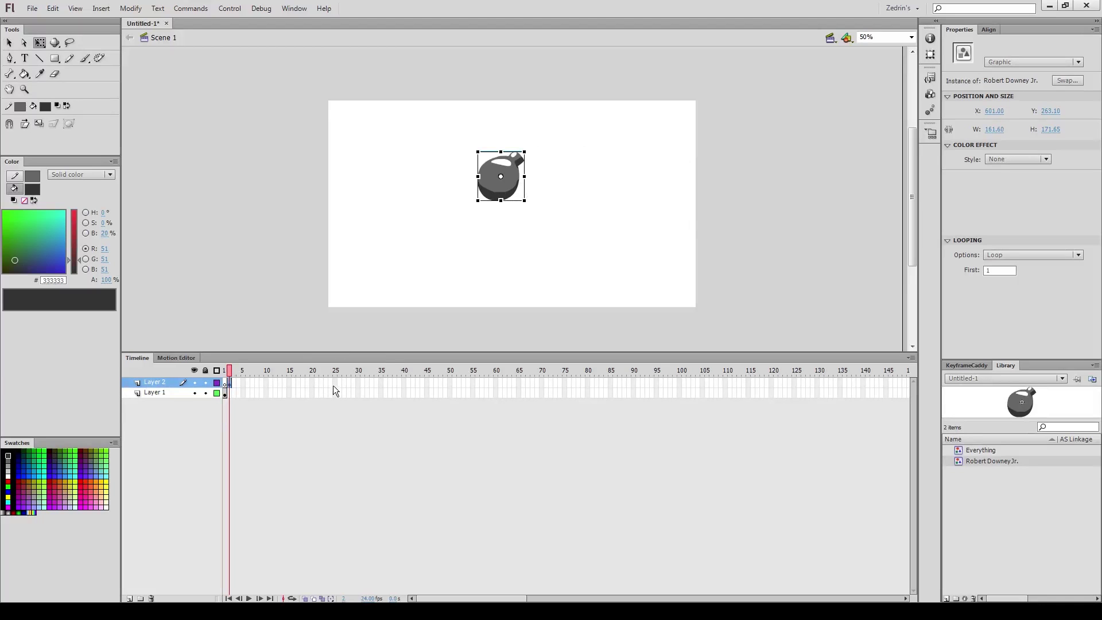
pyautogui.click(266, 383)
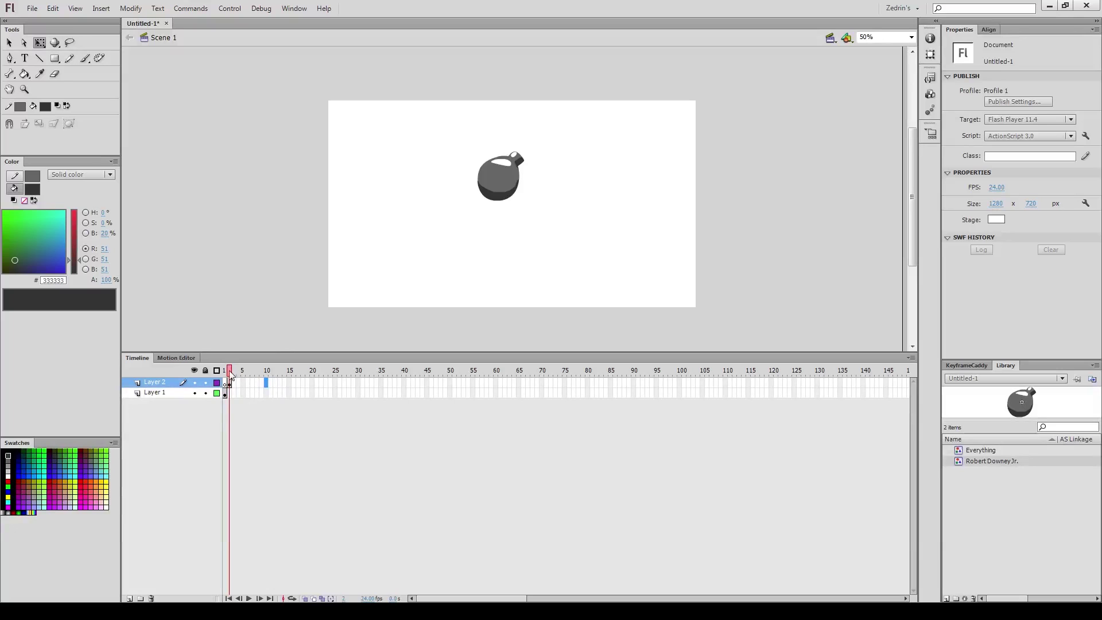
pyautogui.click(360, 374)
pyautogui.click(504, 188)
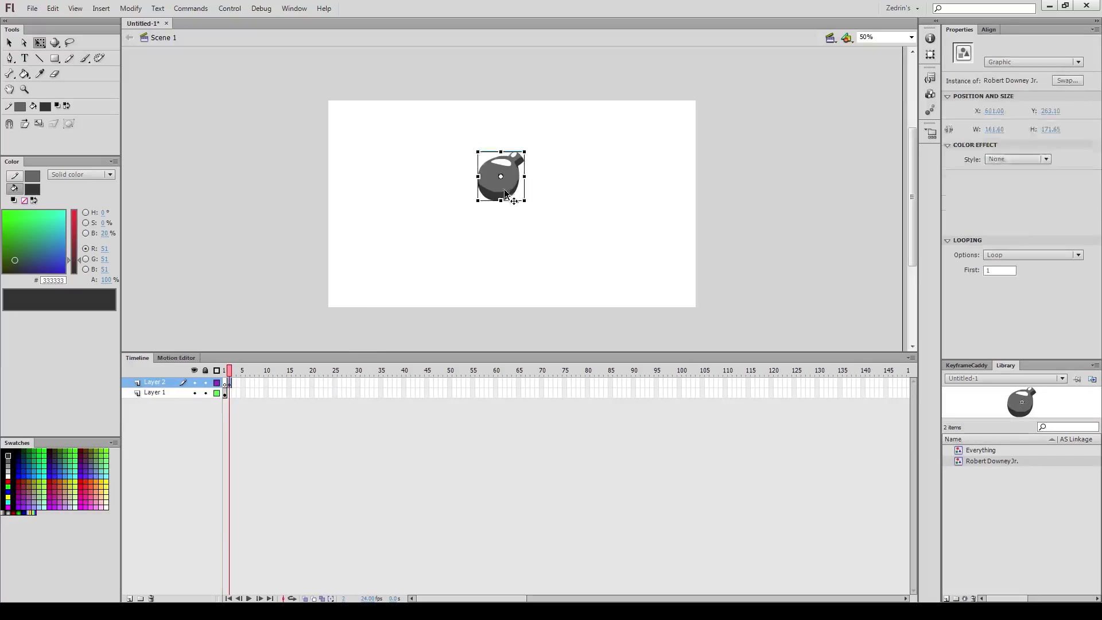
# - Insert a keyframe at frame 25 of Layer 2 and move the bomb straight down to the bottom of the stage
pyautogui.click(335, 384)
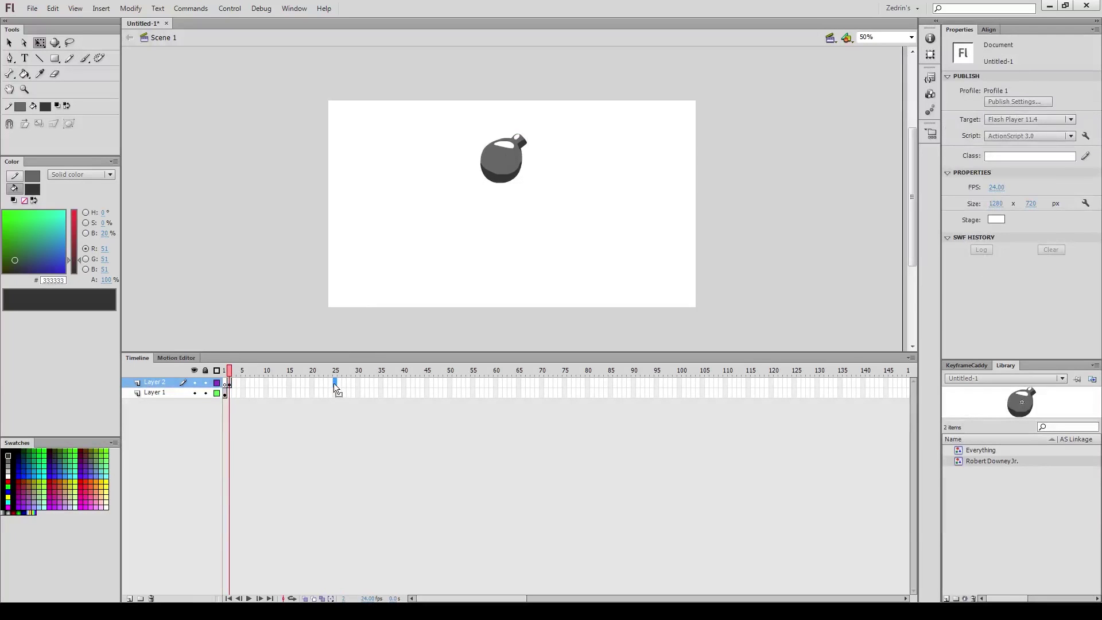
pyautogui.press('F6')
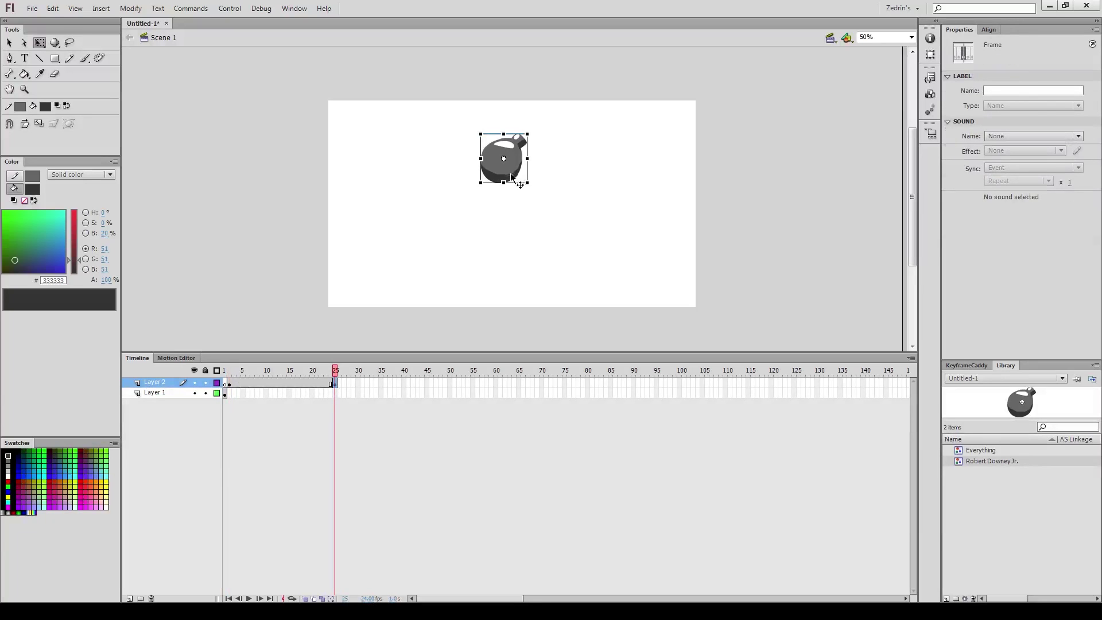
pyautogui.moveTo(513, 175); pyautogui.dragTo(515, 291)
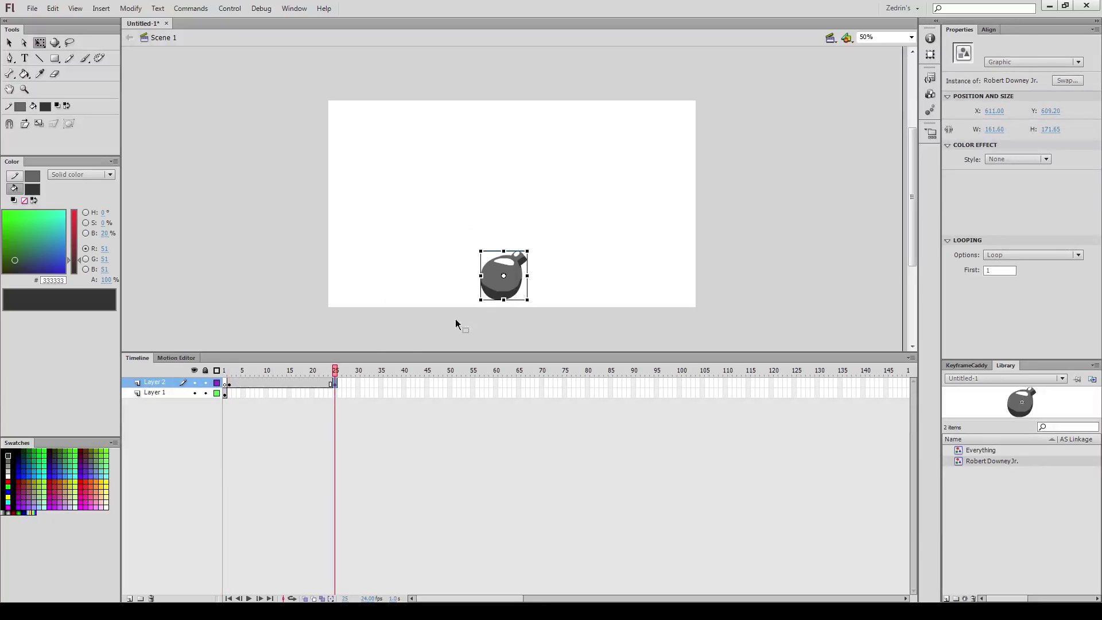
# - Create a classic tween between the Layer 2 keyframes at frames 2 and 25
pyautogui.click(285, 384)
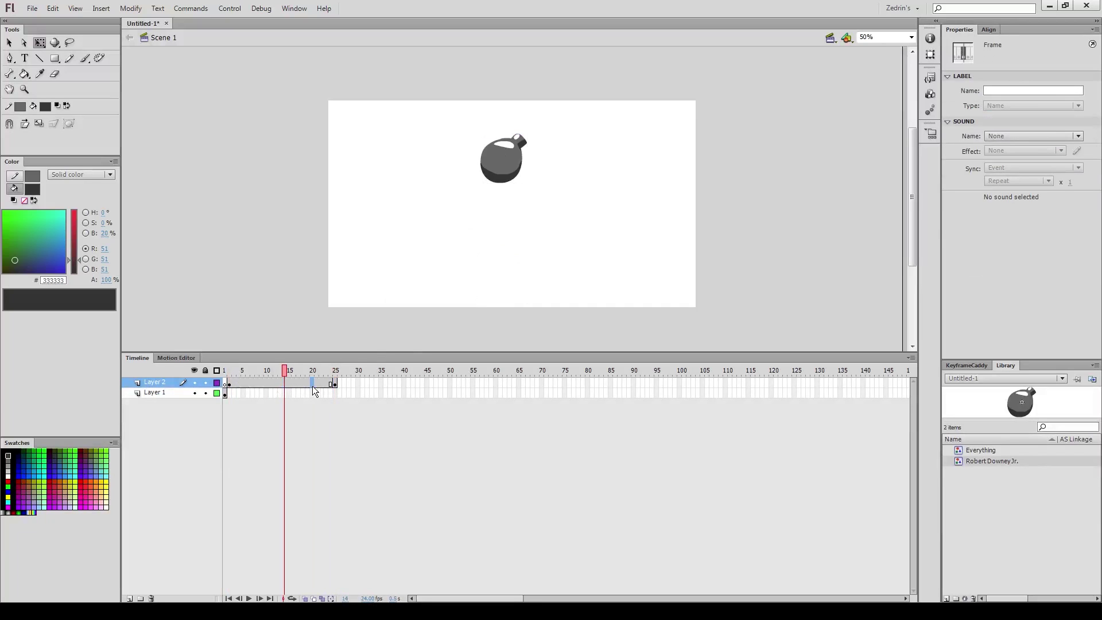
pyautogui.moveTo(312, 386)
pyautogui.mouseDown()
pyautogui.moveTo(246, 381)
pyautogui.moveTo(309, 384)
pyautogui.mouseUp()
pyautogui.click(289, 383)
pyautogui.click(312, 384)
pyautogui.rightClick(266, 383)
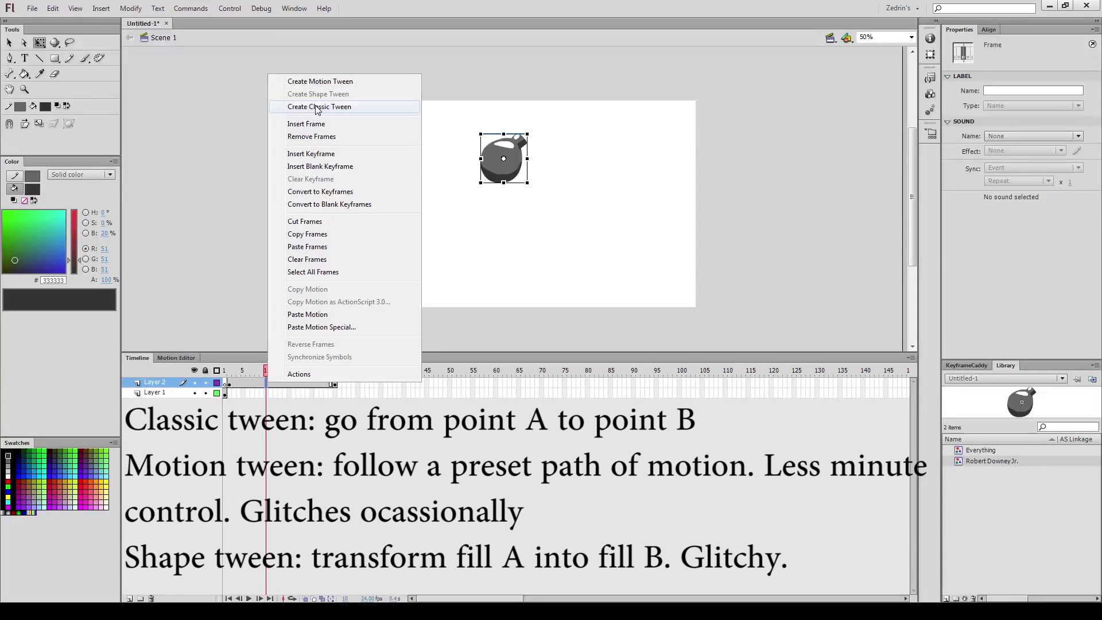
pyautogui.click(316, 107)
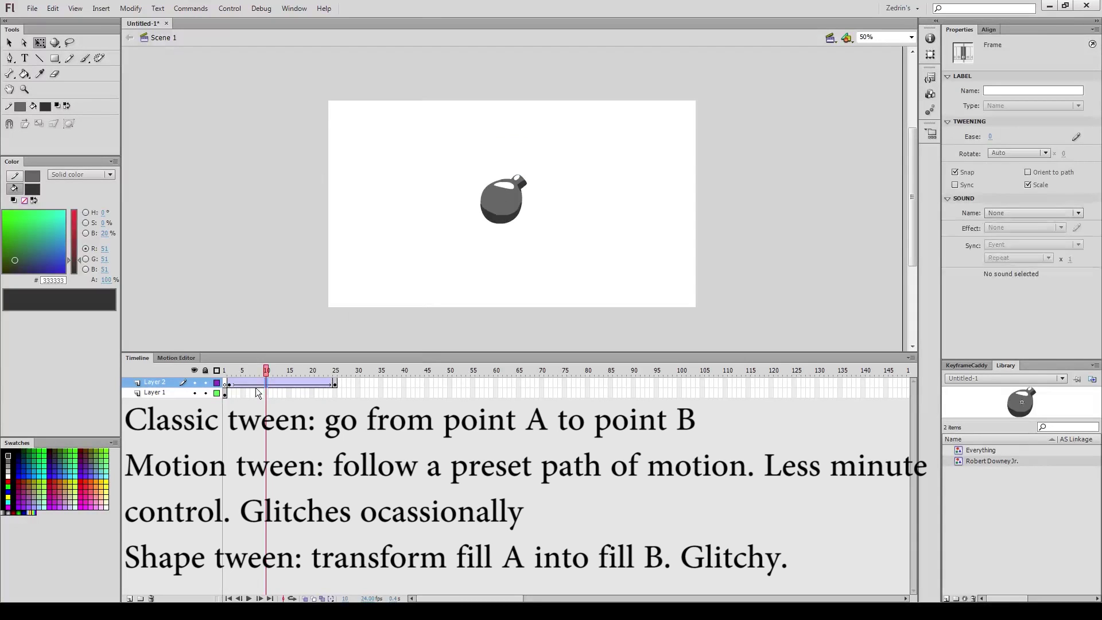
# - Copy the bomb from frame 2 and paste it in place on a blank keyframe at frame 49 of Layer 2
pyautogui.moveTo(262, 376); pyautogui.dragTo(236, 383)
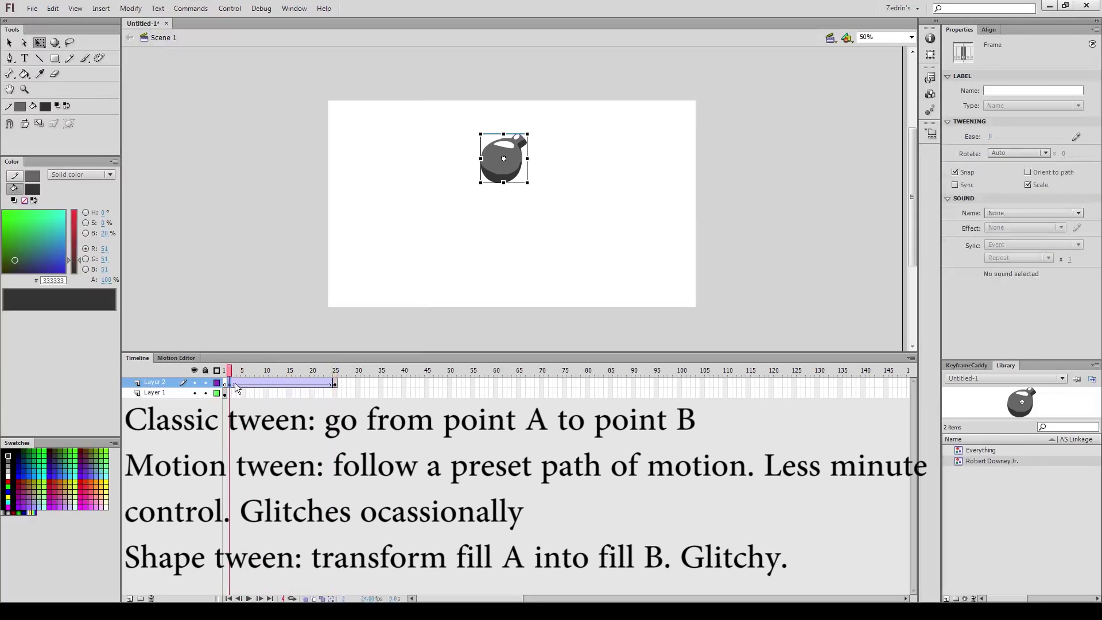
pyautogui.click(473, 383)
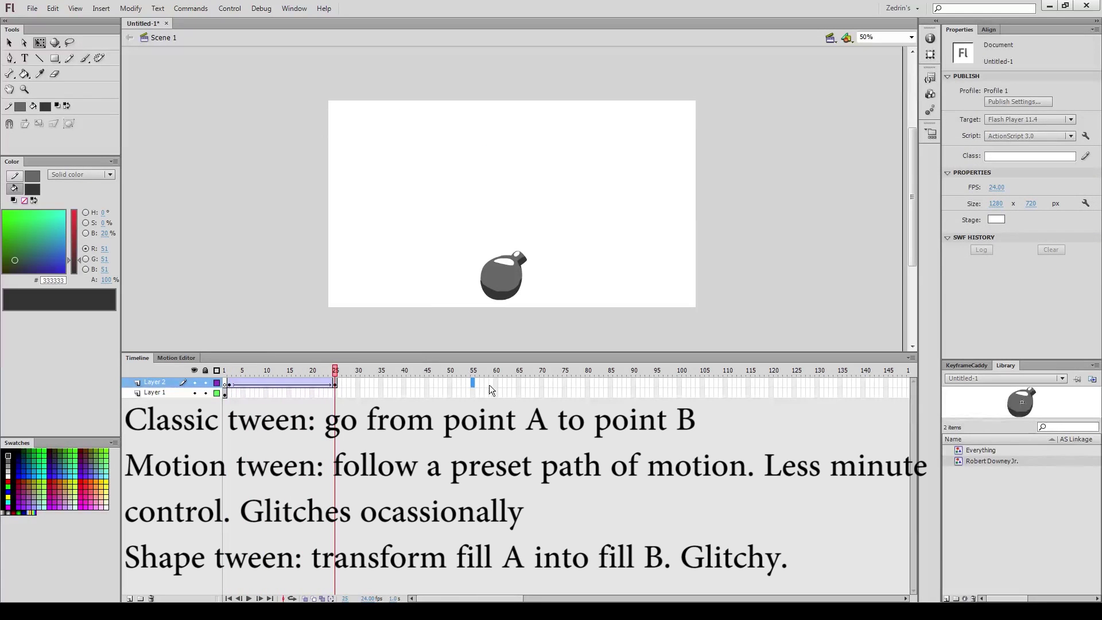
pyautogui.click(491, 385)
pyautogui.click(445, 386)
pyautogui.press('F7')
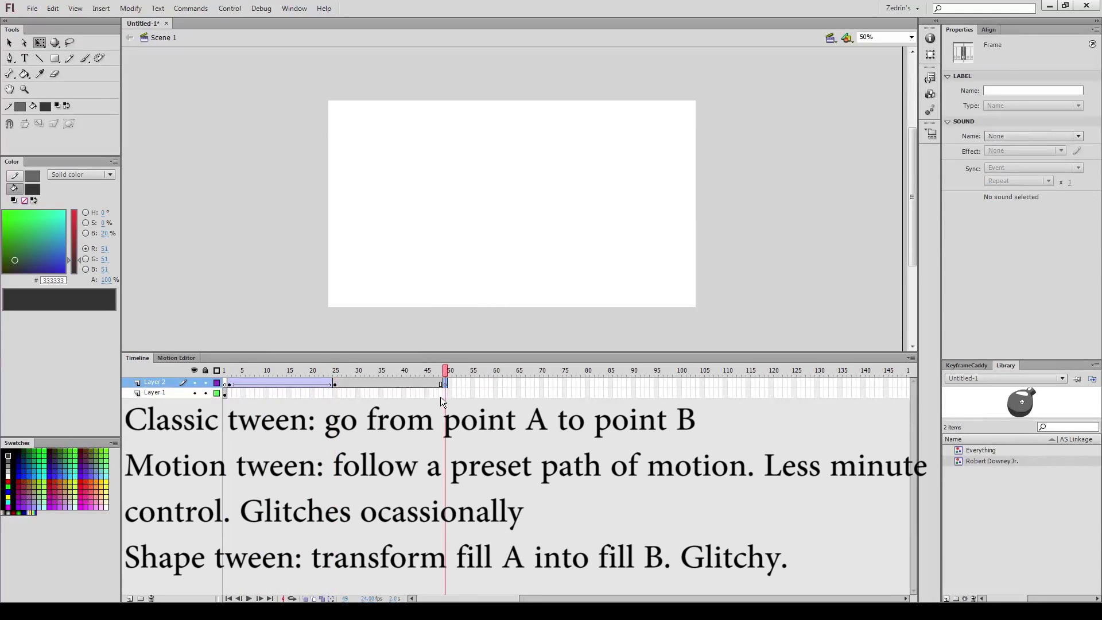
pyautogui.hotkey('ctrl', 'shift', 'v')
# - Create a classic tween between frames 25 and 49 of Layer 2 and preview the motion
pyautogui.rightClick(389, 388)
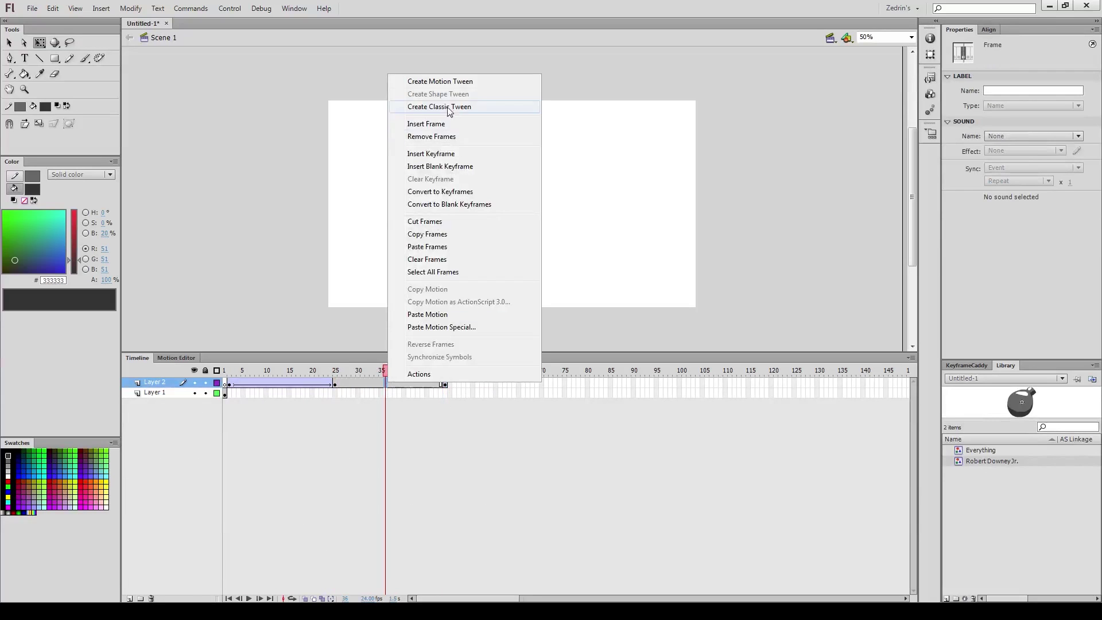
pyautogui.click(431, 109)
pyautogui.moveTo(463, 389); pyautogui.dragTo(336, 390)
pyautogui.press('Return')
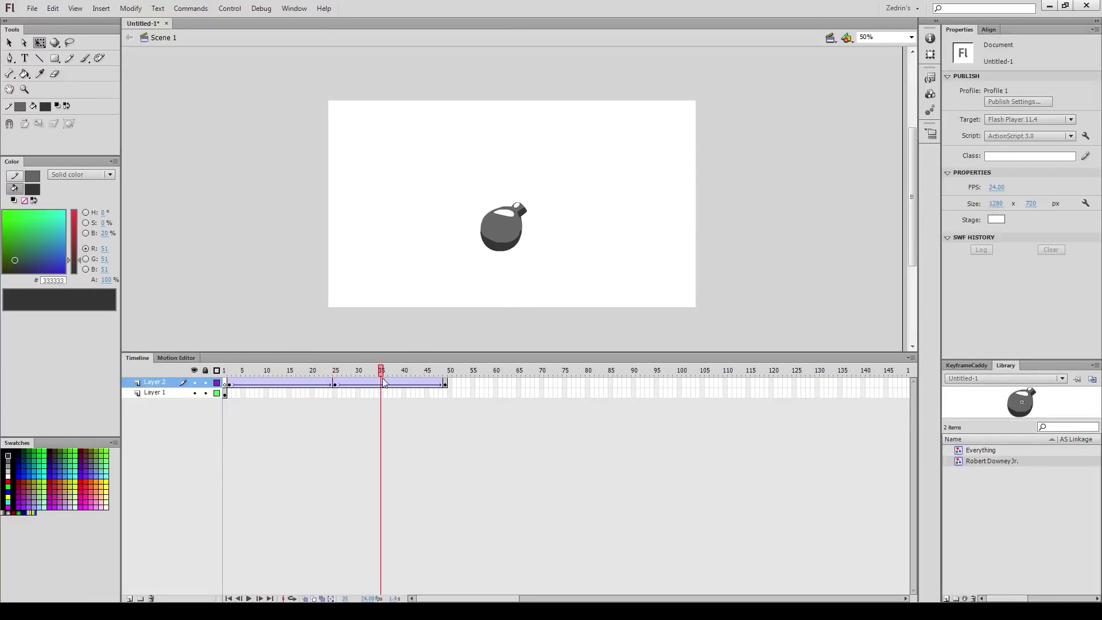
# - Add a blank keyframe at frame 2 of Layer 1, extend it to frame 25, and preview the bounce
pyautogui.click(231, 388)
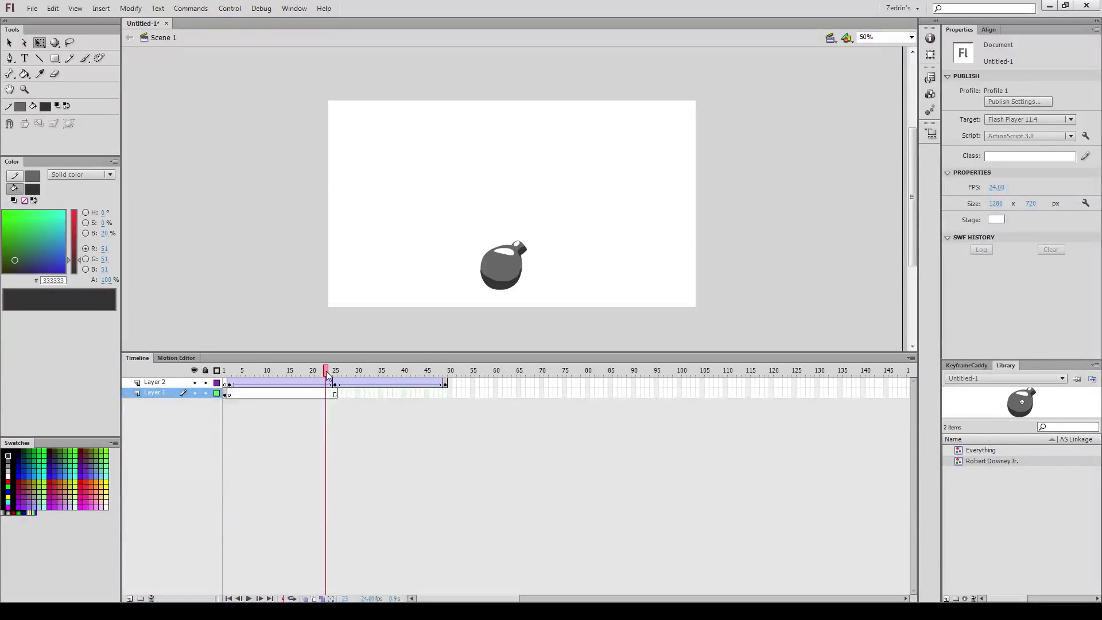
pyautogui.moveTo(328, 373); pyautogui.dragTo(226, 394)
pyautogui.press('Return')
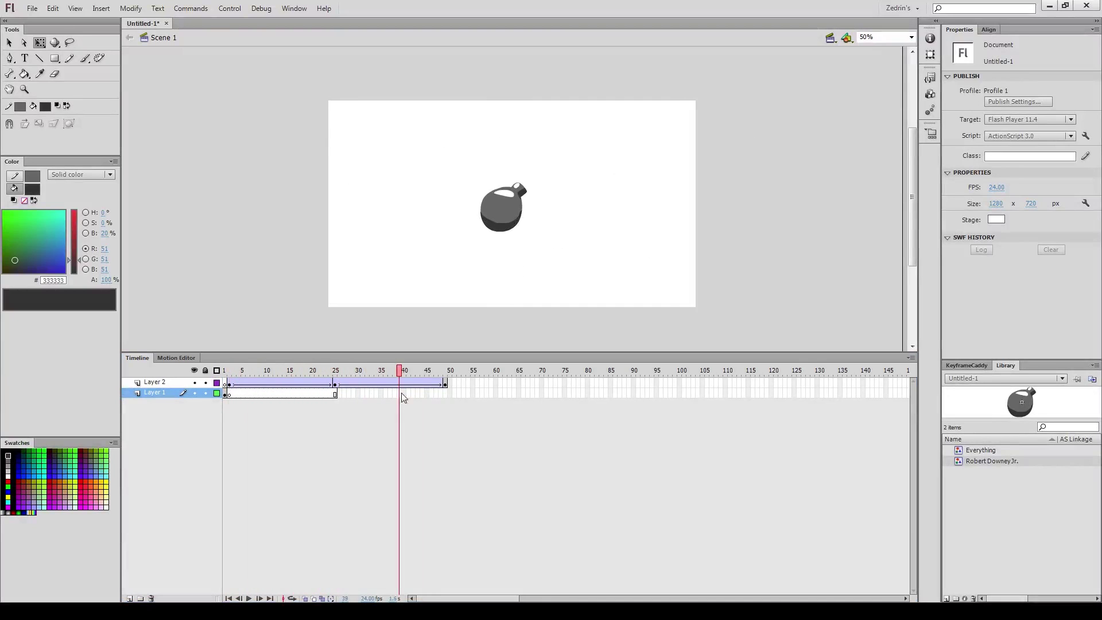
pyautogui.moveTo(459, 398); pyautogui.dragTo(288, 402)
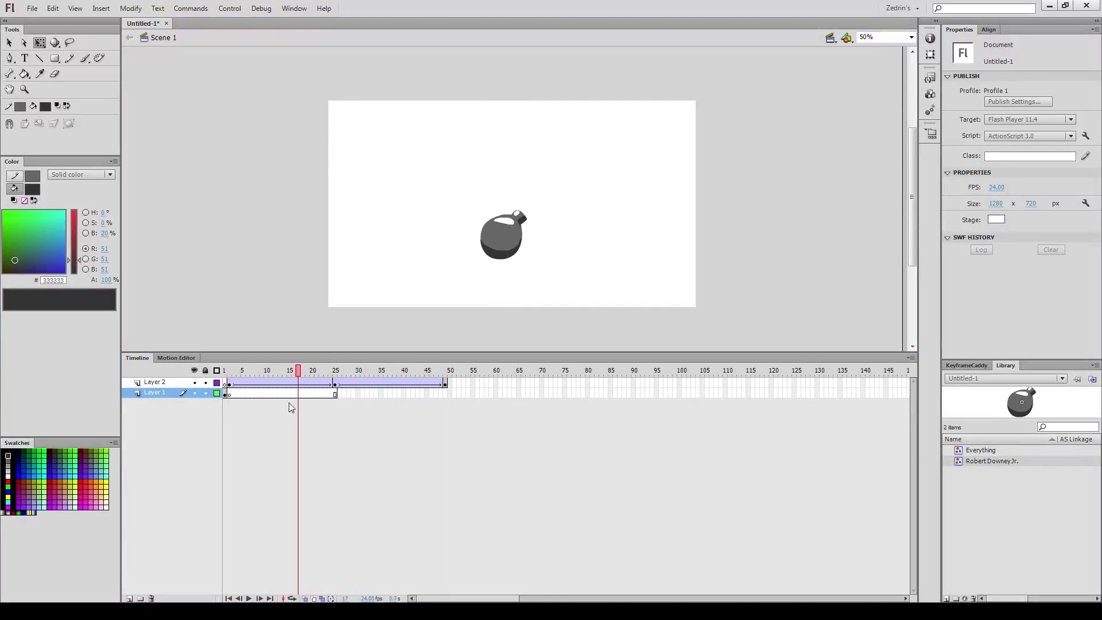
# - Set the ease of the downward tween to -100 and the ease of the upward tween to 100
pyautogui.click(294, 383)
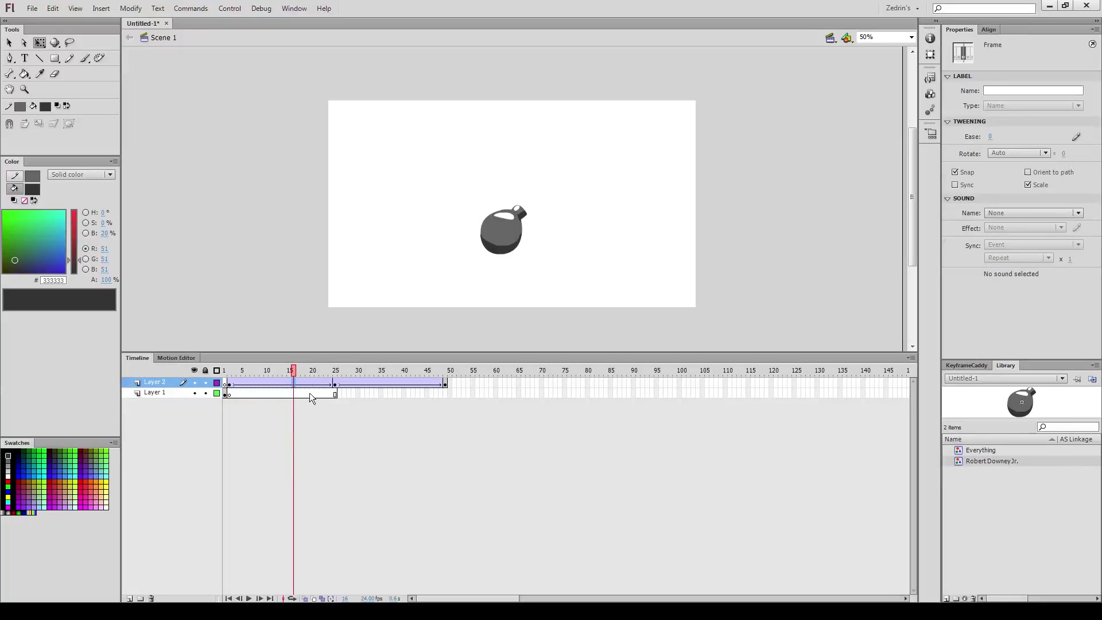
pyautogui.click(312, 370)
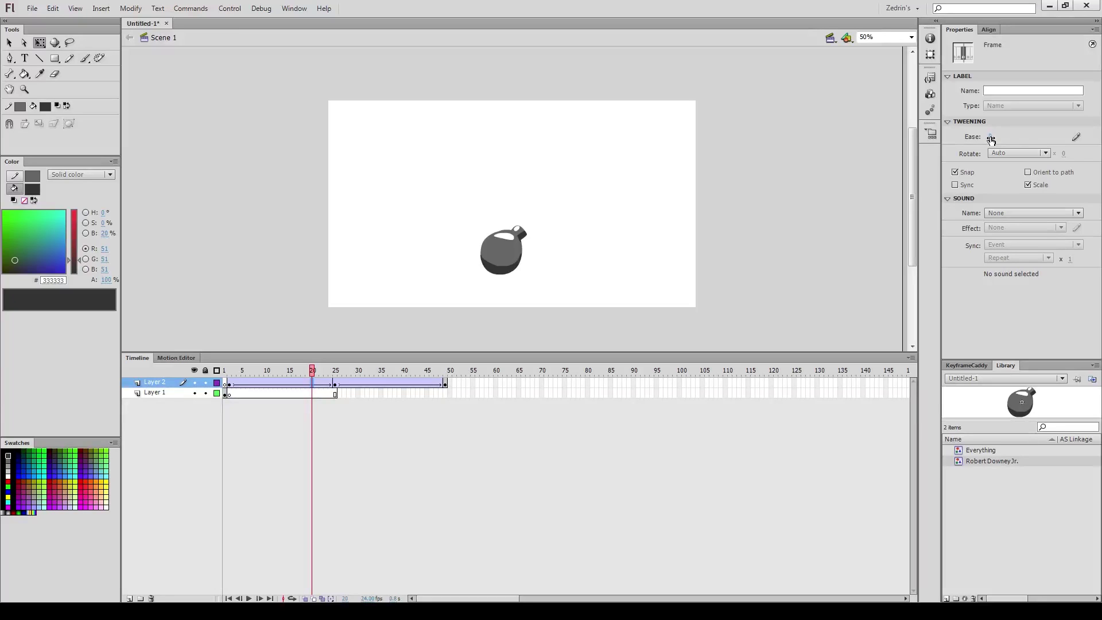
pyautogui.moveTo(991, 140); pyautogui.dragTo(558, 216)
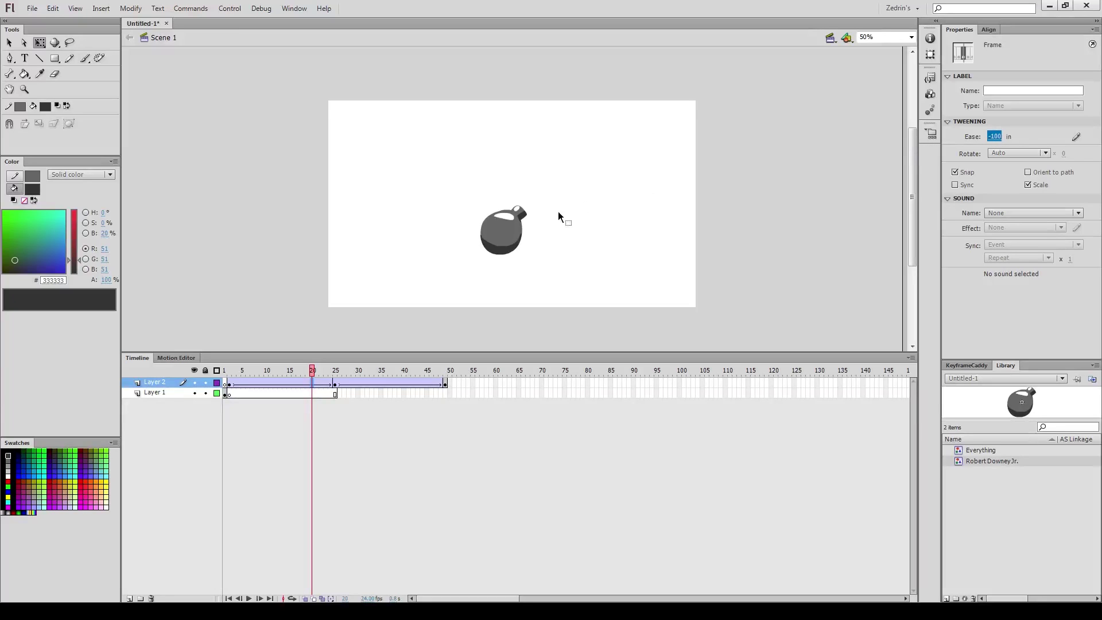
pyautogui.moveTo(313, 369); pyautogui.dragTo(402, 383)
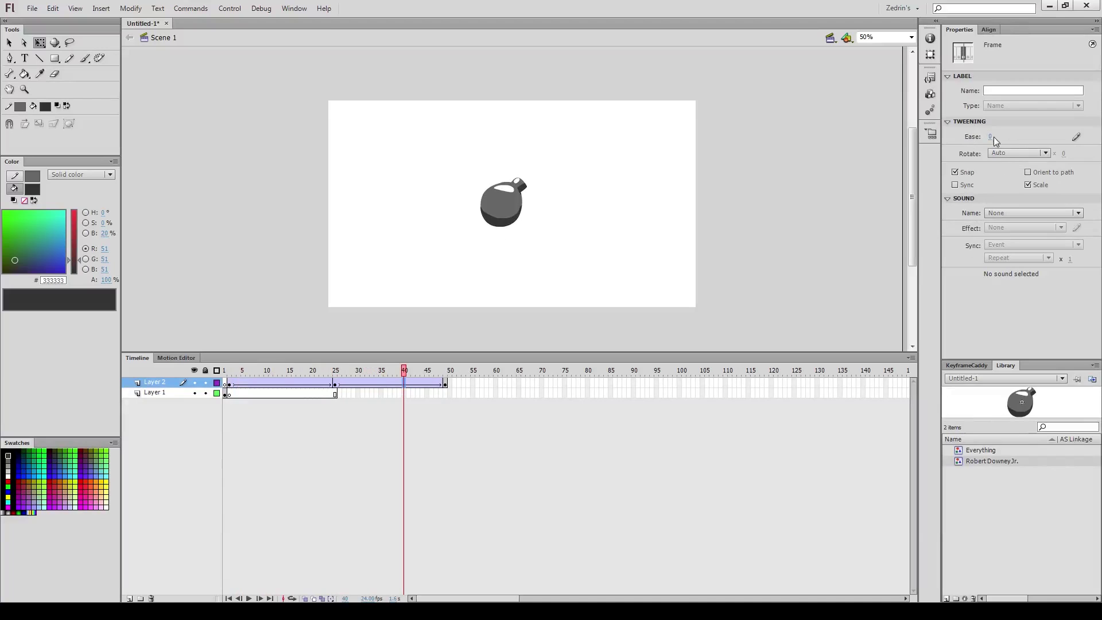
pyautogui.moveTo(1004, 139); pyautogui.dragTo(1091, 148)
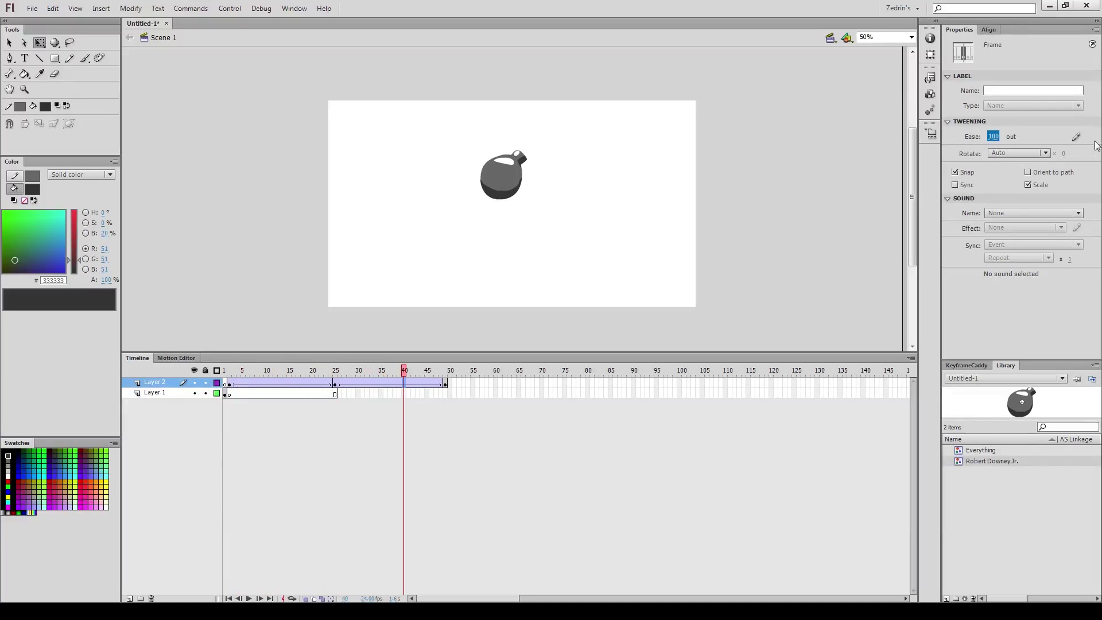
# - Play the eased bomb animation repeatedly from frame 2 to check its falling and rising motion
pyautogui.click(230, 383)
pyautogui.press('Return')
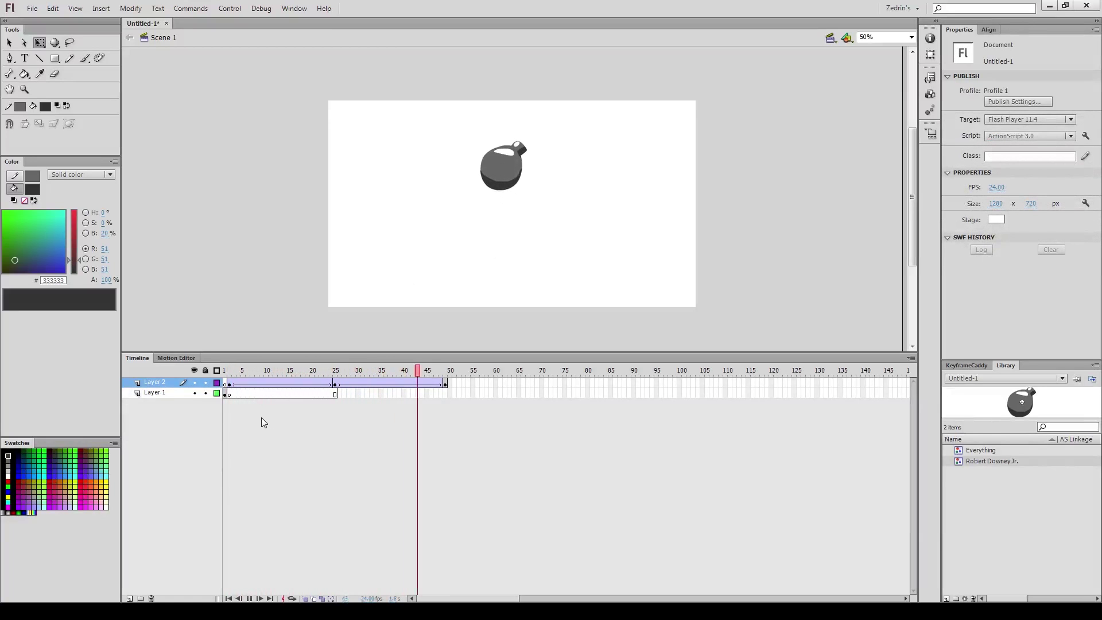
pyautogui.press('Return')
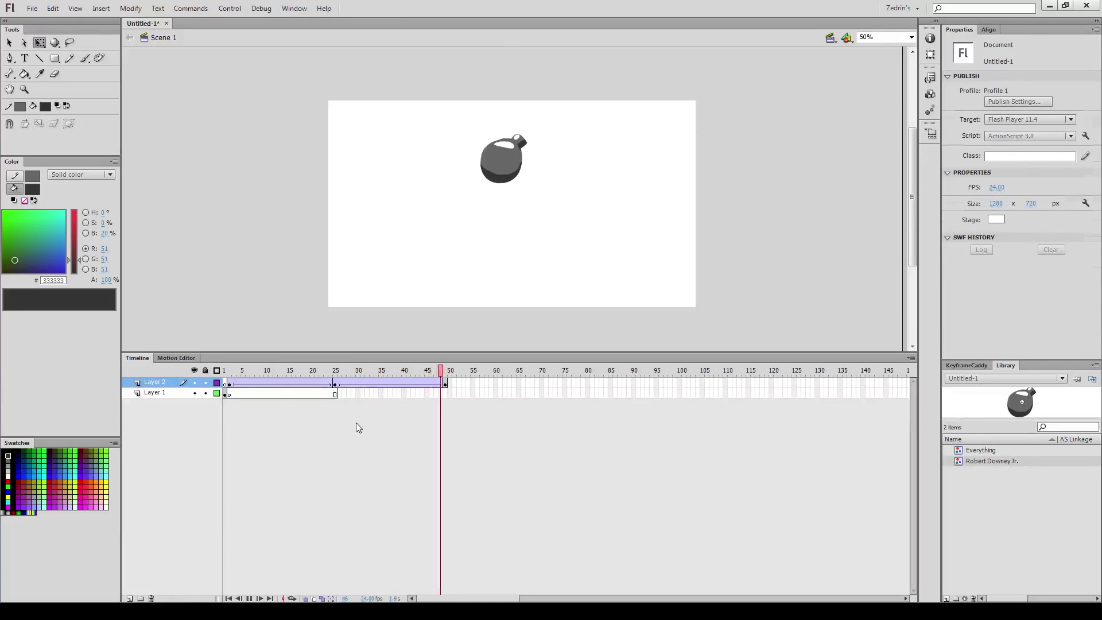
pyautogui.press('Return')
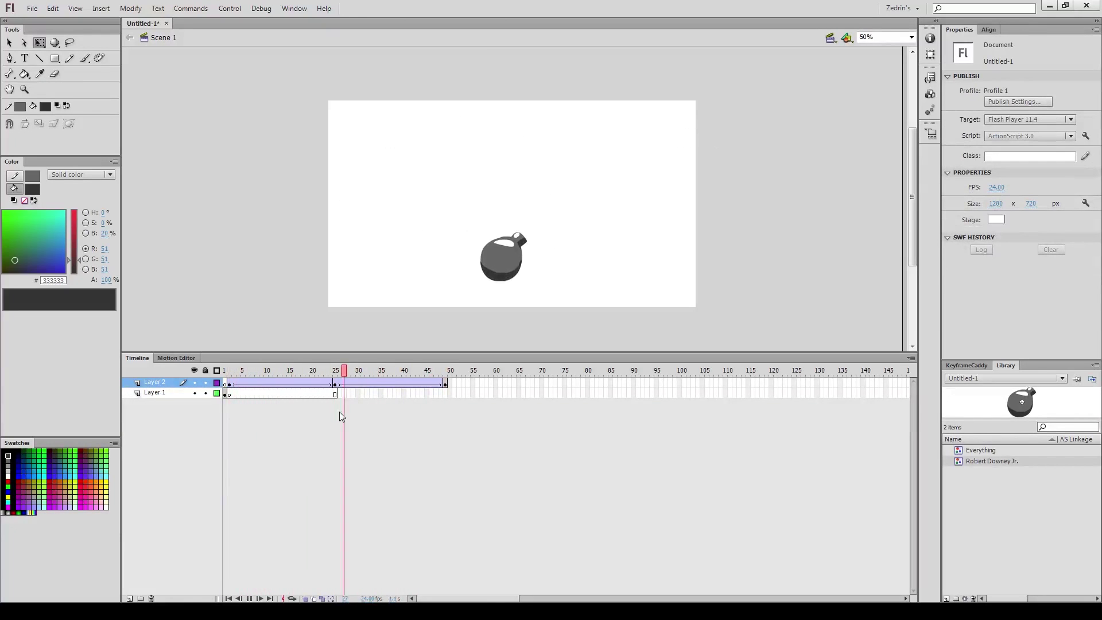